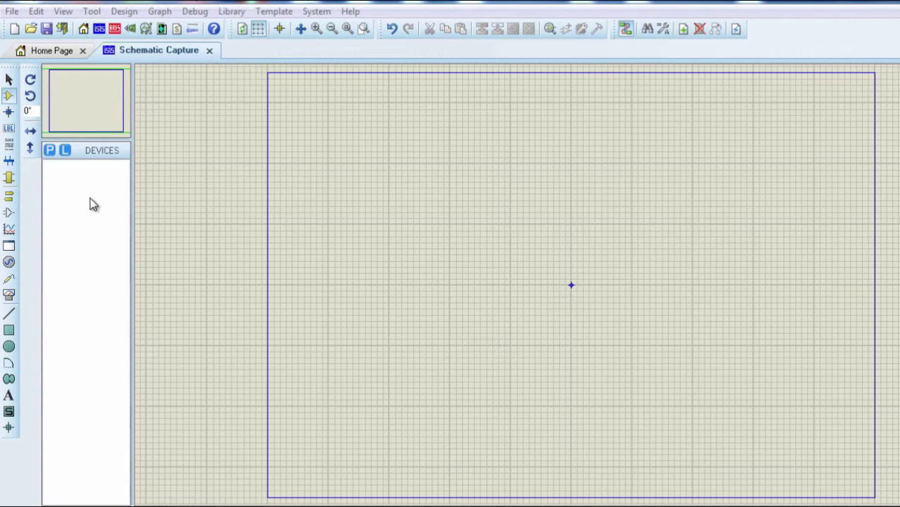
Search the device library for the PIC18F2580 and place it on the sheet as U1.
left_click(50, 150)
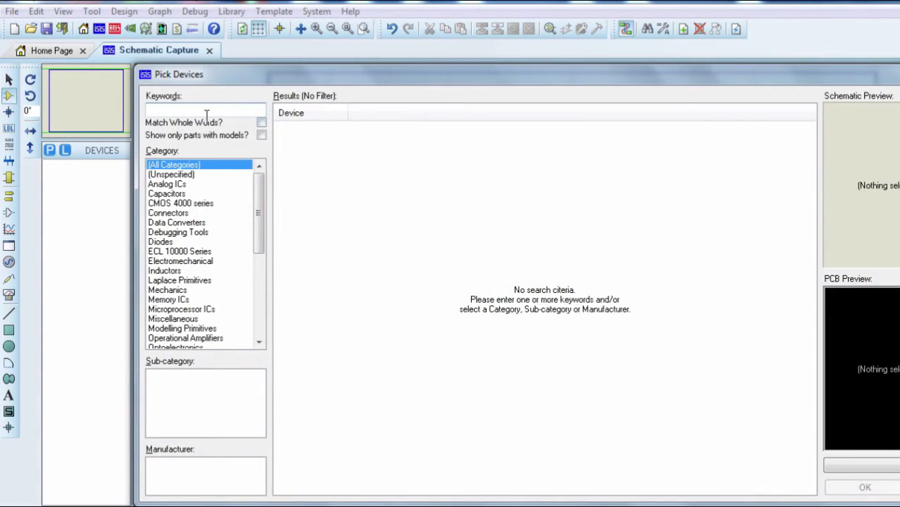
type("pic")
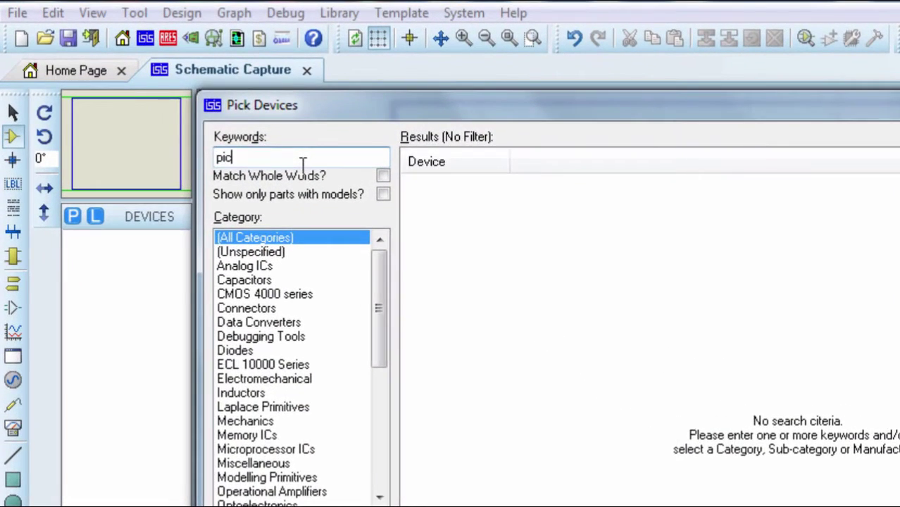
type("18f")
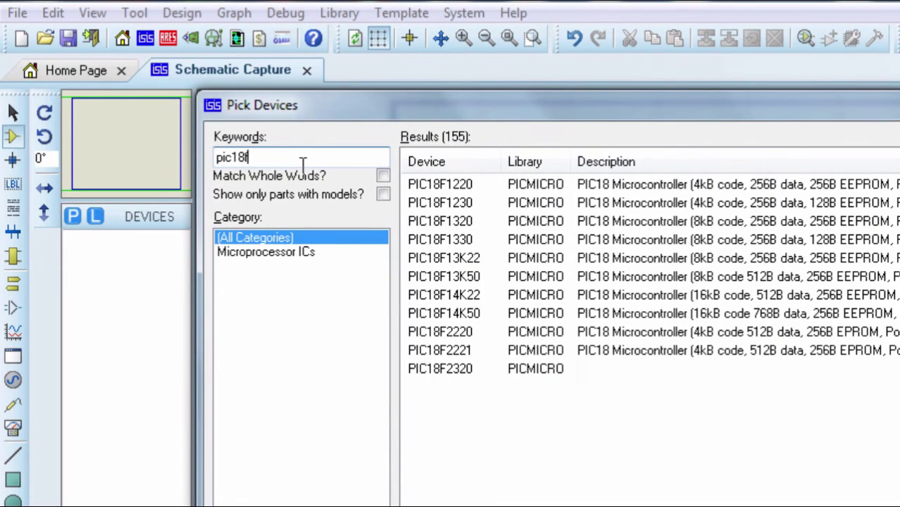
type("25")
type("580")
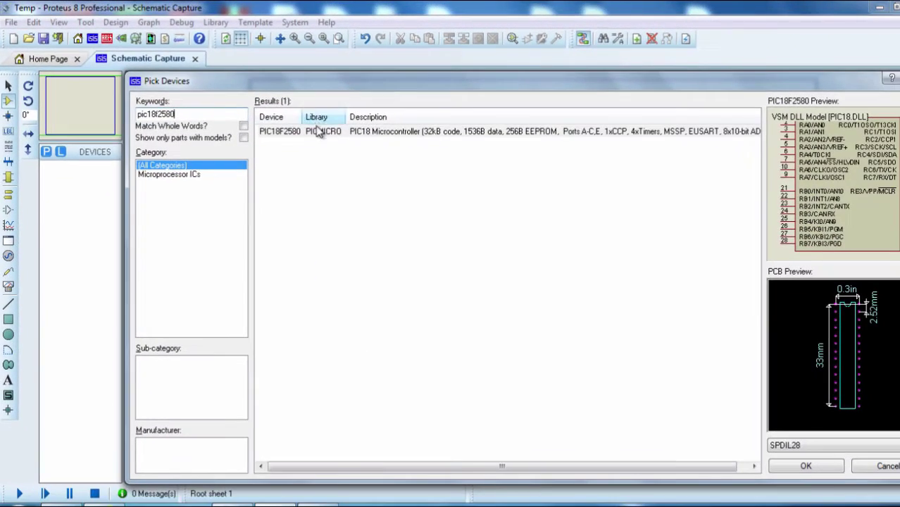
double_click(400, 154)
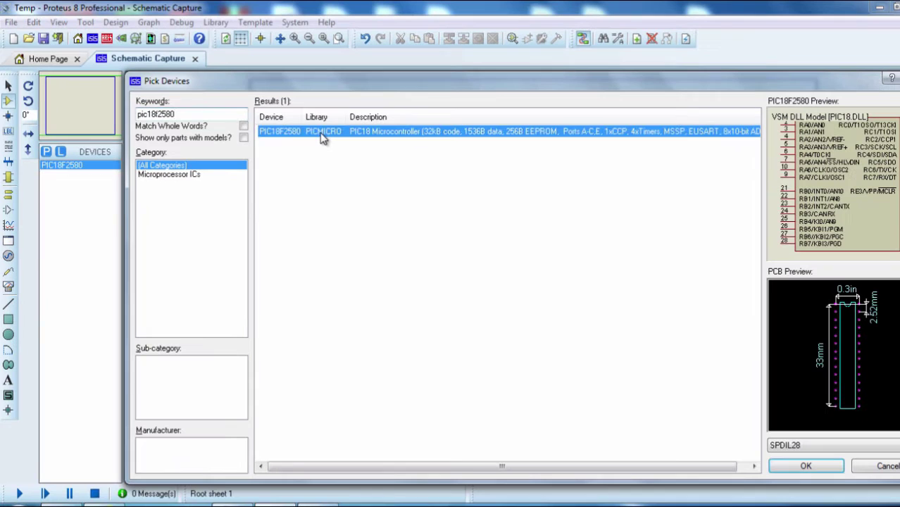
left_click(792, 469)
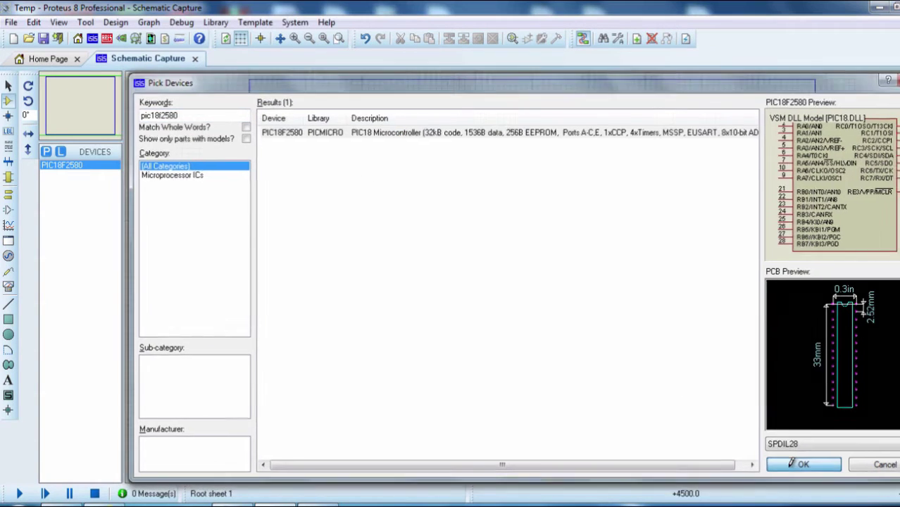
left_click(367, 233)
scroll(688, 317, "up", 2)
left_click(682, 317)
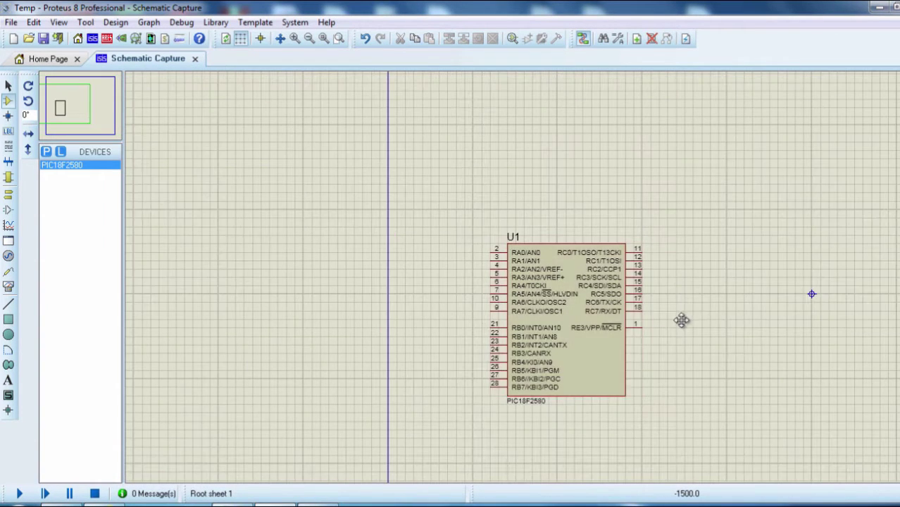
left_click_drag(683, 317, 432, 323)
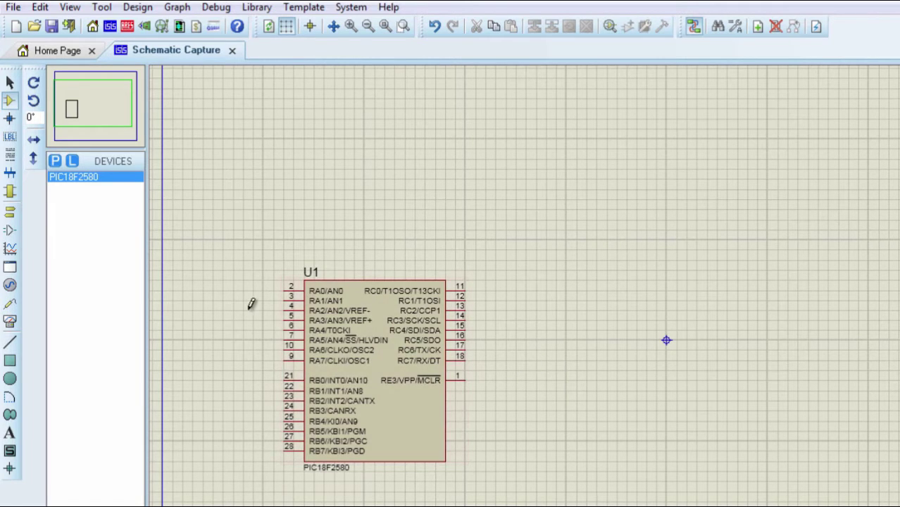
Pick the LM016L 16x2 LCD via an 'lcd' search and place it as LCD1 above the microcontroller.
left_click(62, 160)
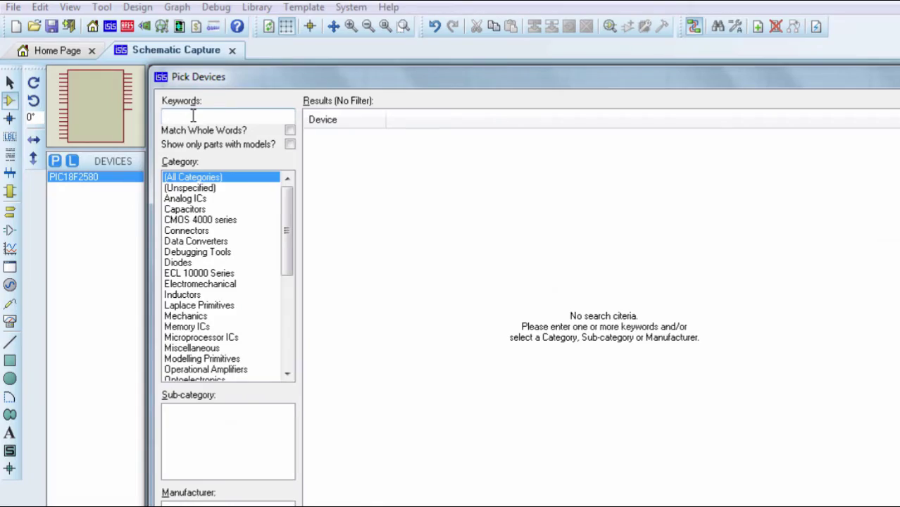
type("lcd")
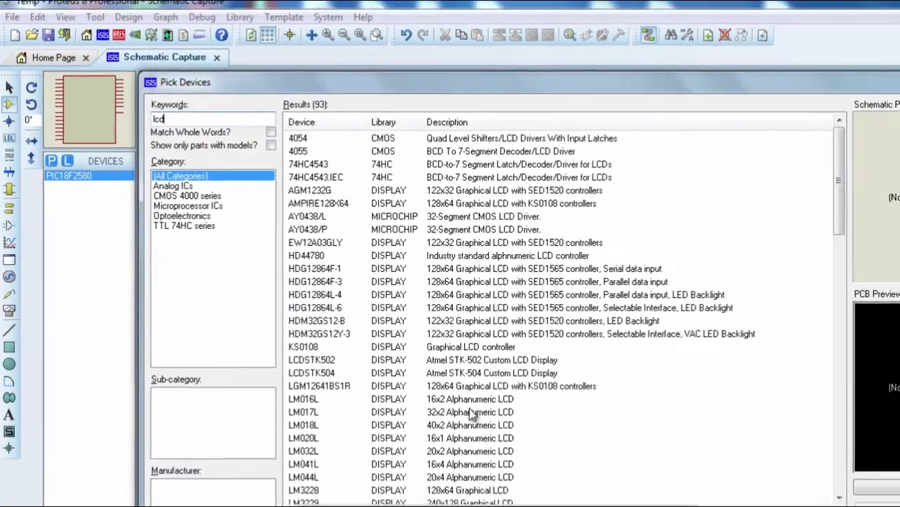
left_click(472, 400)
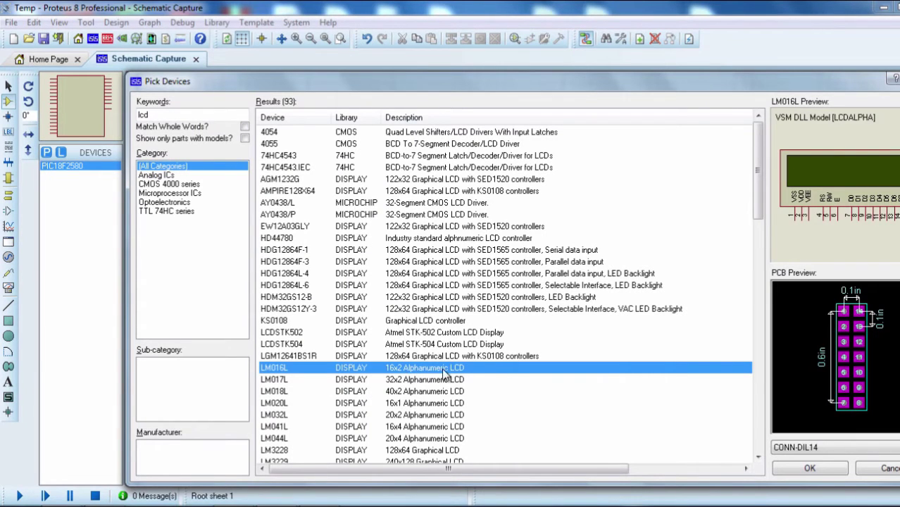
left_click(810, 468)
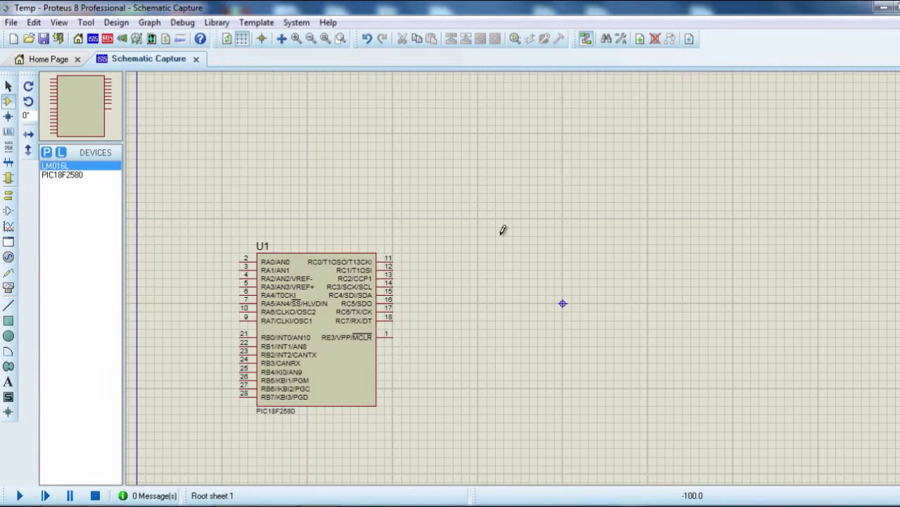
left_click(586, 119)
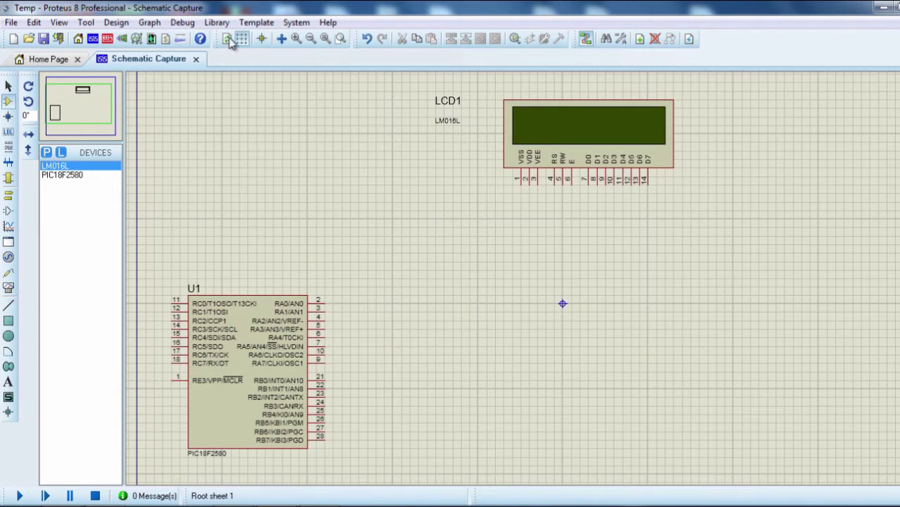
Find the POT-HG potentiometer under Resistors with a 'variable' search and place it as RV1 left of the LCD.
left_click(46, 152)
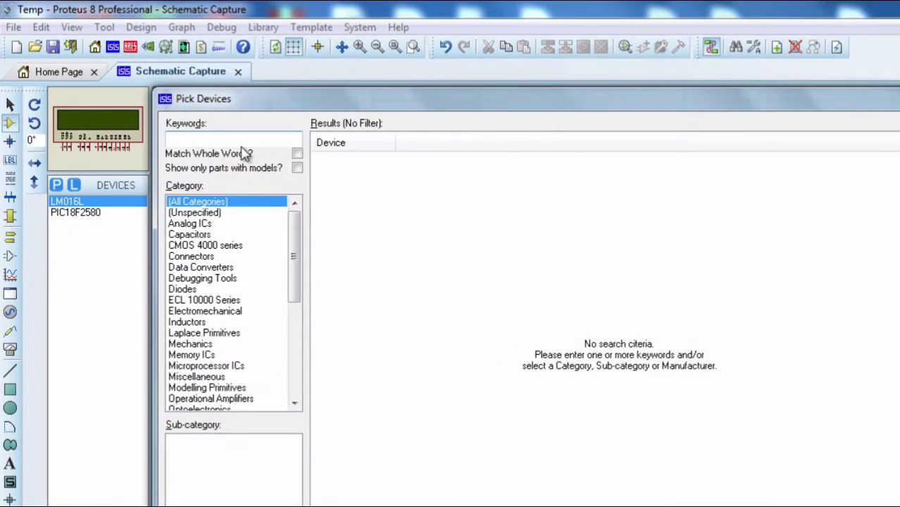
type("var")
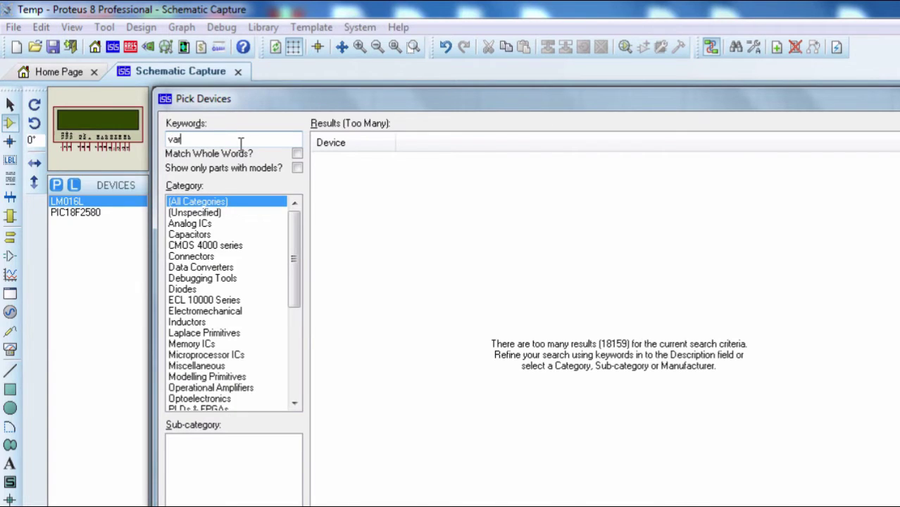
type("iab")
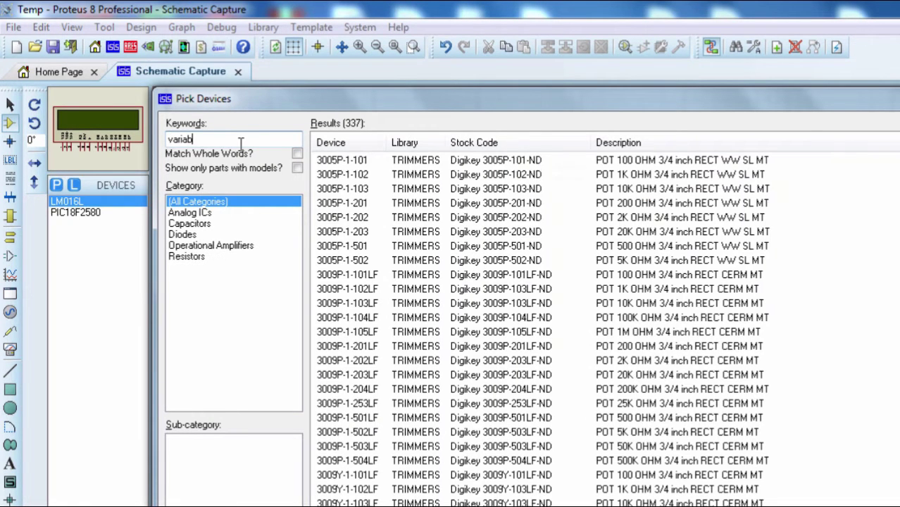
type("l")
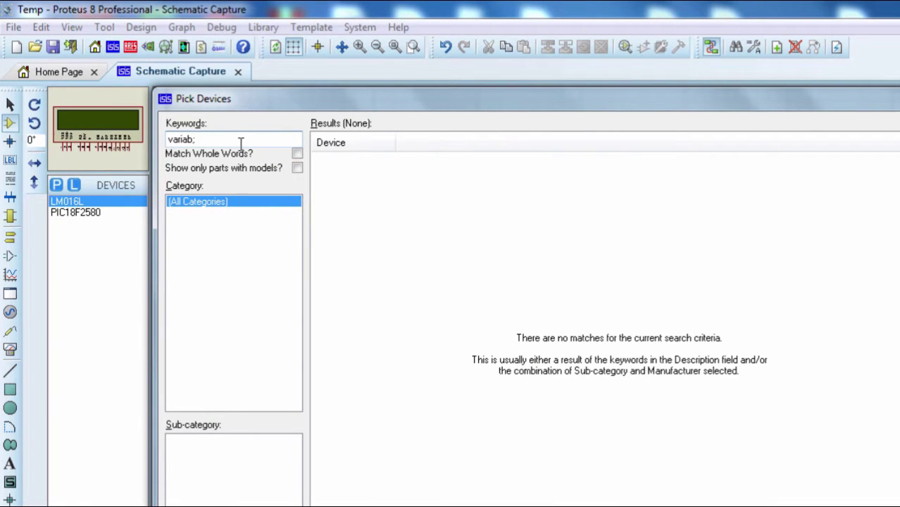
key("BackSpace")
type("le")
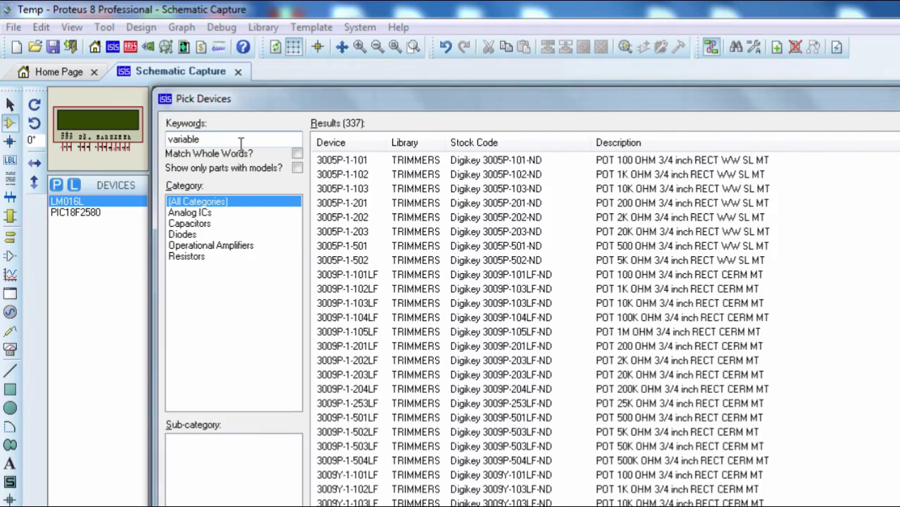
left_click(187, 257)
scroll(535, 331, "down", 10)
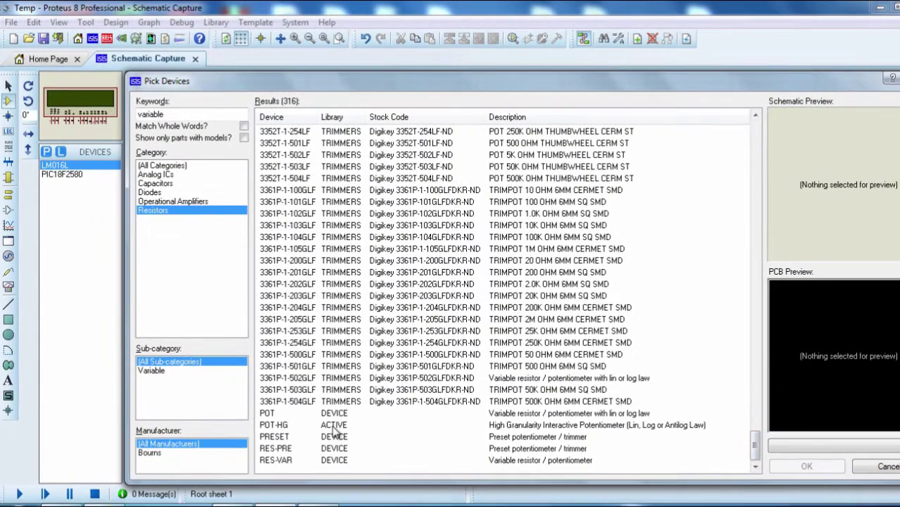
left_click(408, 506)
double_click(336, 432)
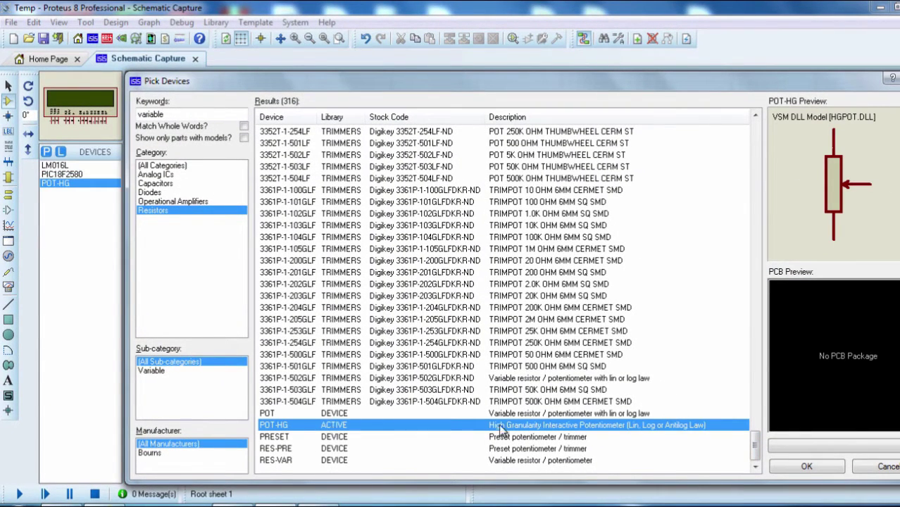
left_click(805, 466)
left_click(389, 174)
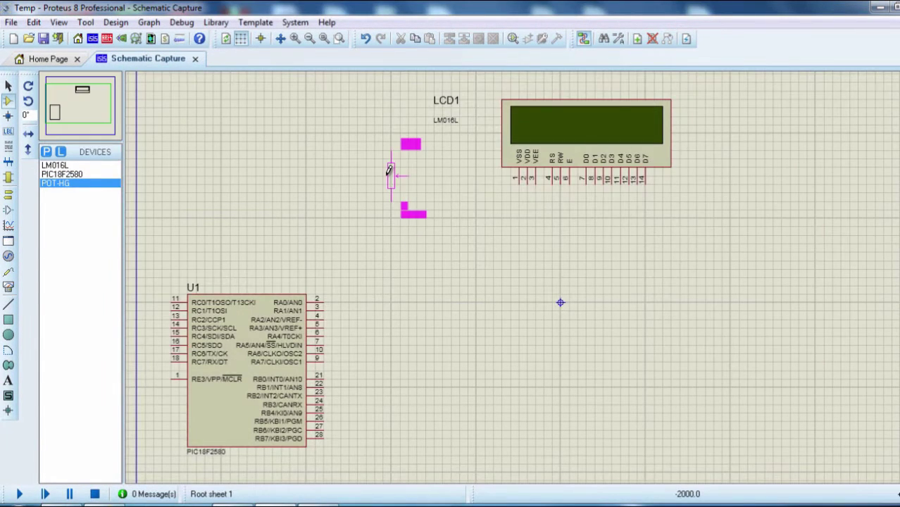
left_click(388, 178)
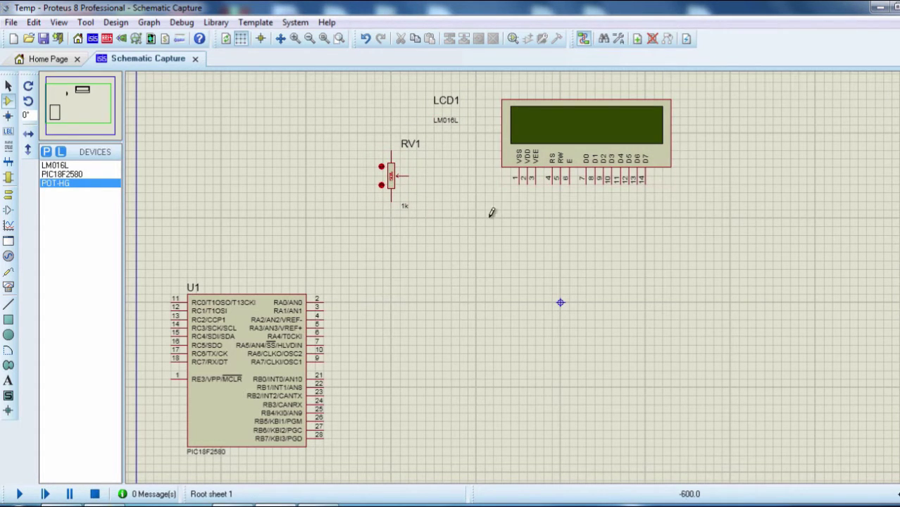
Add the LM35 sensor, place it as U2, and X-mirror it so VOUT pin 2 faces left.
left_click(46, 150)
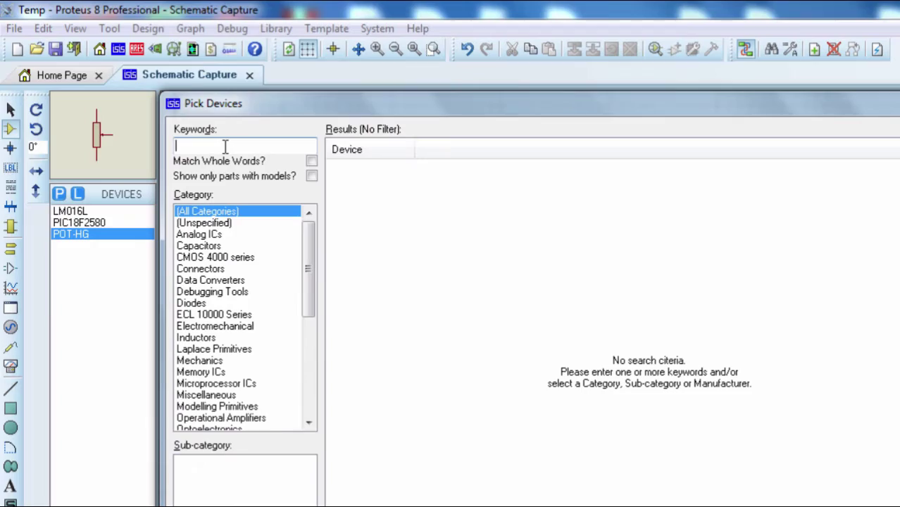
type("lm35")
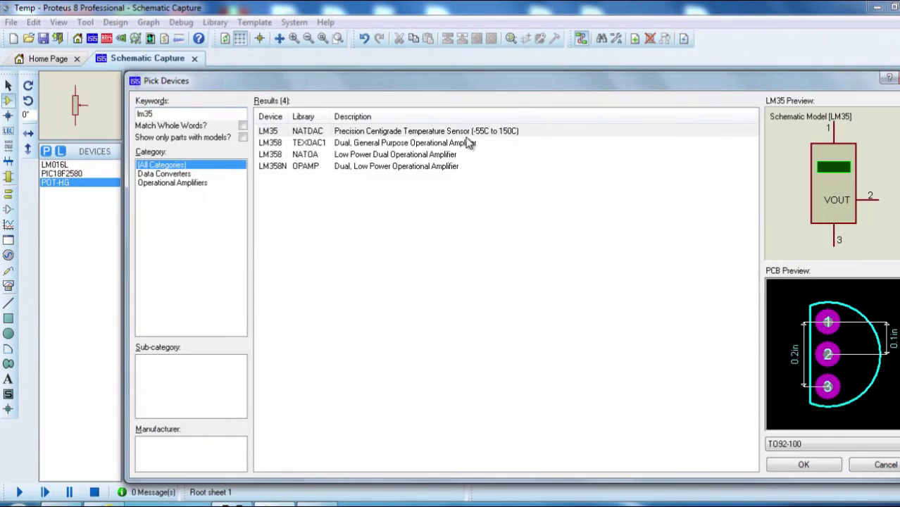
left_click(469, 133)
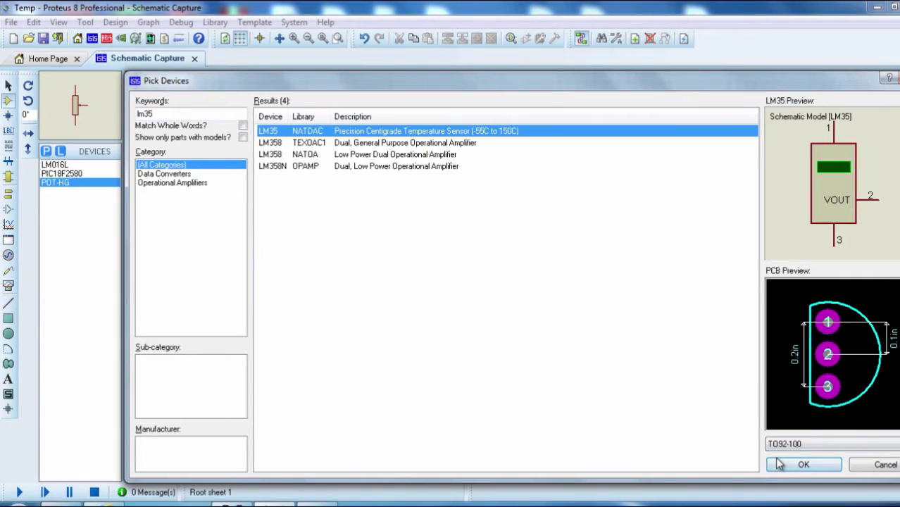
left_click(802, 464)
left_click(444, 290)
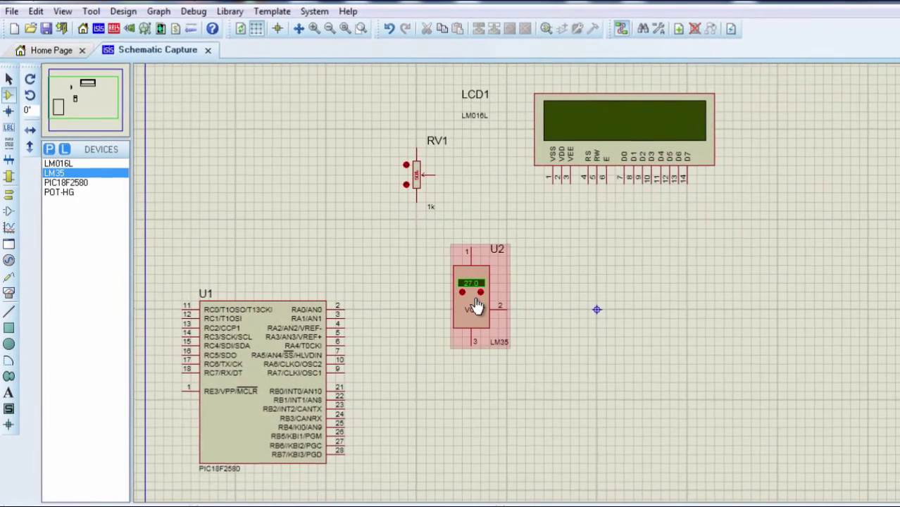
right_click(450, 281)
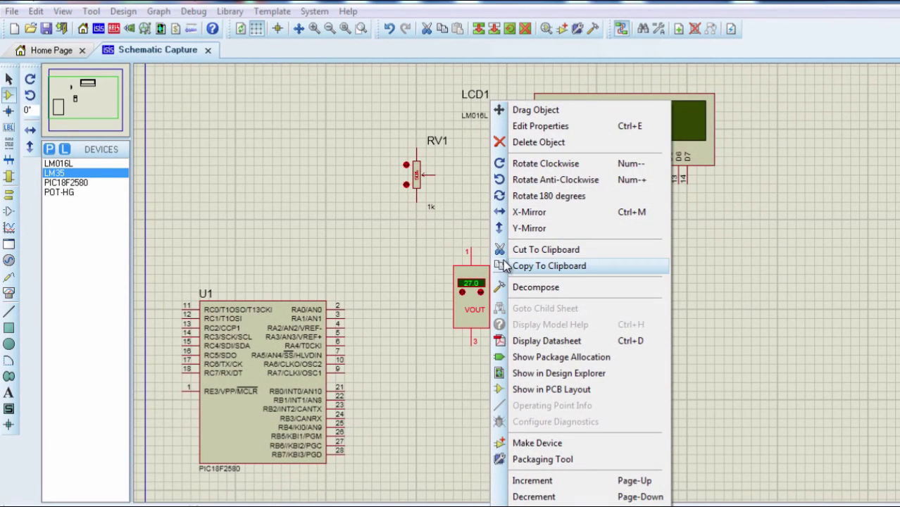
left_click(535, 214)
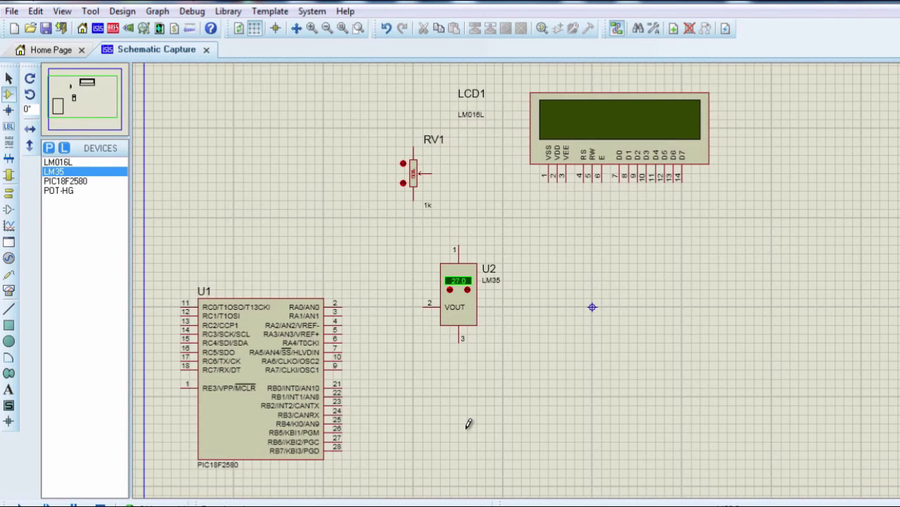
Search 'lm34' in the part picker and place the LM34 sensor as U3 below U2.
left_click(48, 148)
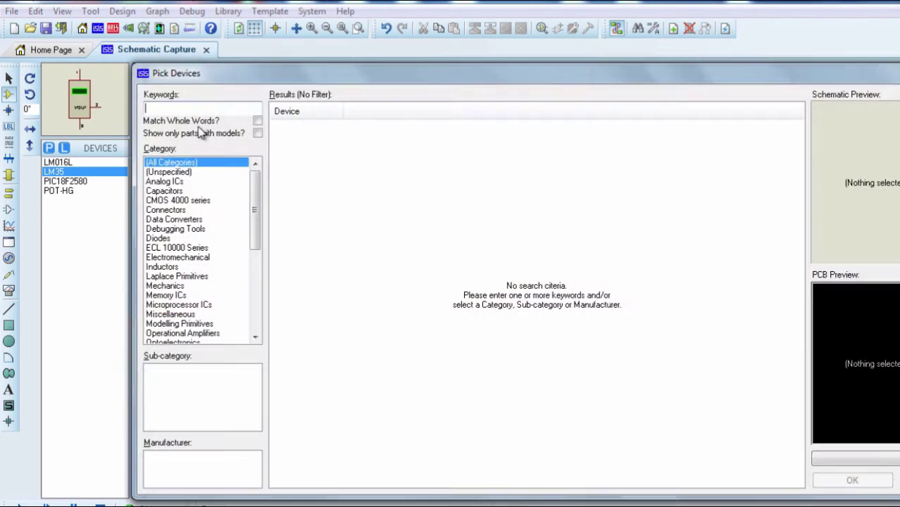
type("lm34")
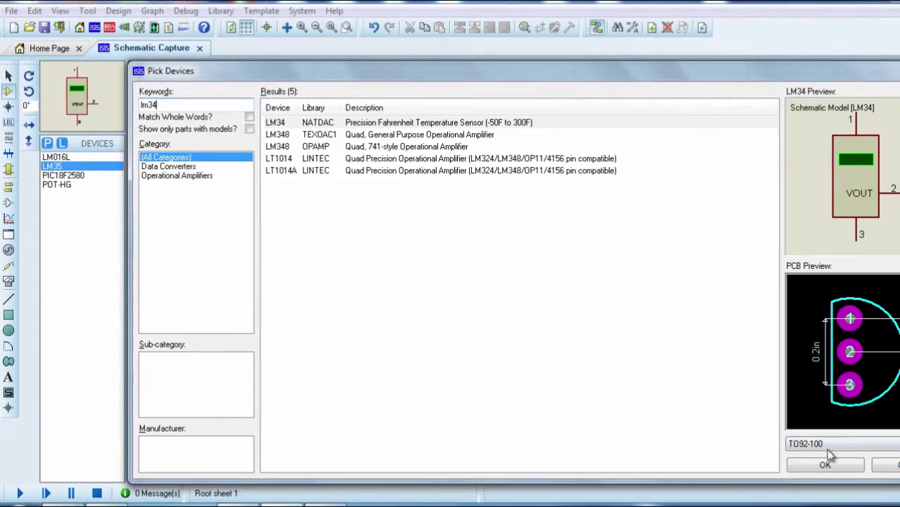
left_click(825, 464)
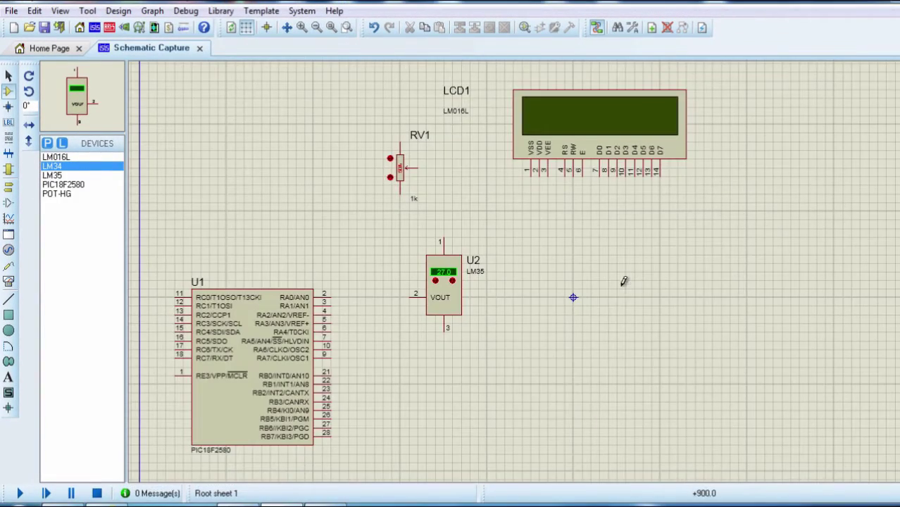
left_click(510, 335)
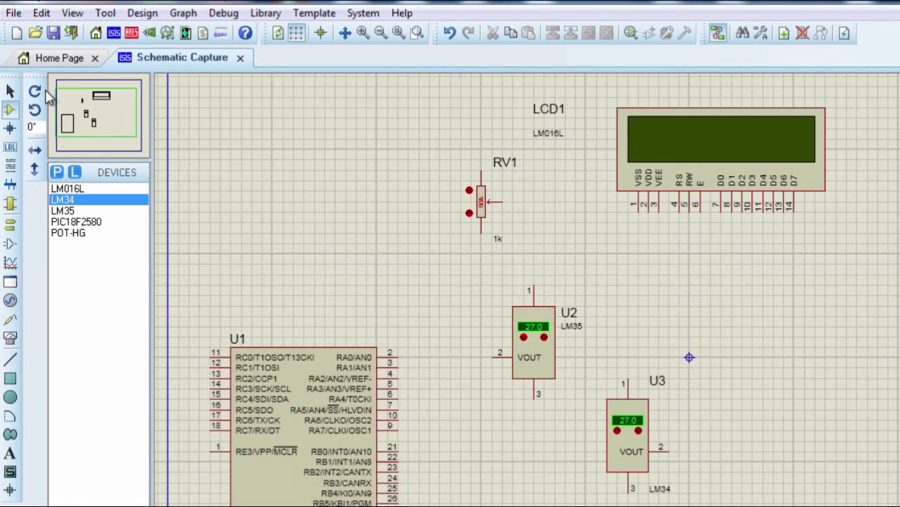
Add the LM50 sensor as U4 right of U3, then box-select and deselect the three sensors.
left_click(57, 172)
type("lm")
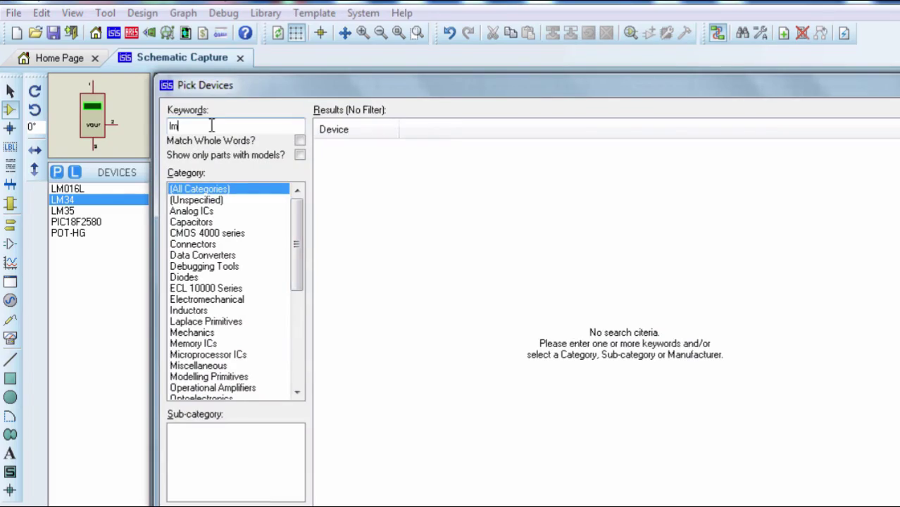
type("50")
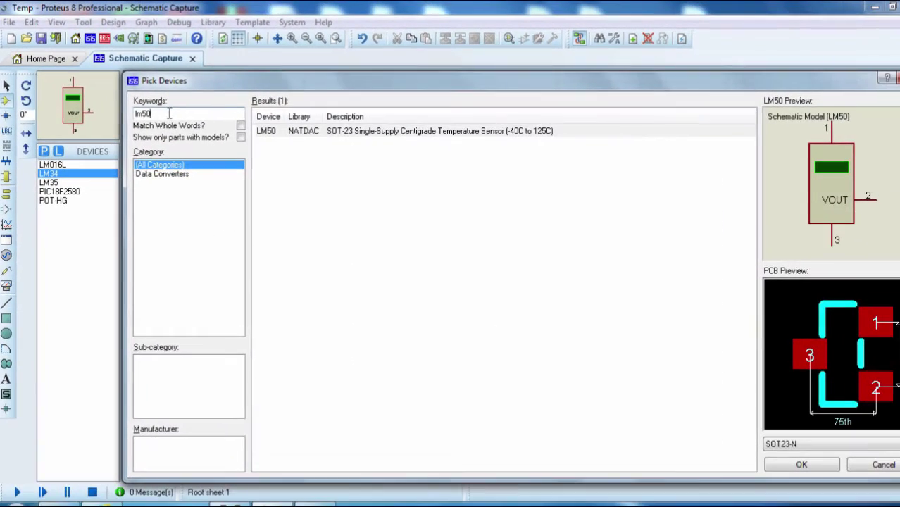
left_click(457, 131)
left_click(801, 464)
left_click(618, 358)
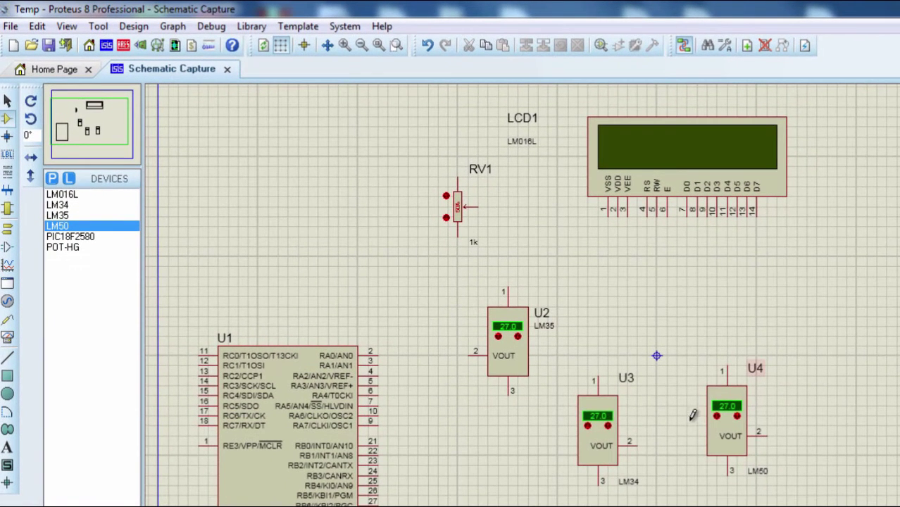
mouse_move(769, 438)
left_mouse_down()
mouse_move(675, 462)
mouse_move(547, 342)
mouse_move(554, 362)
left_mouse_up()
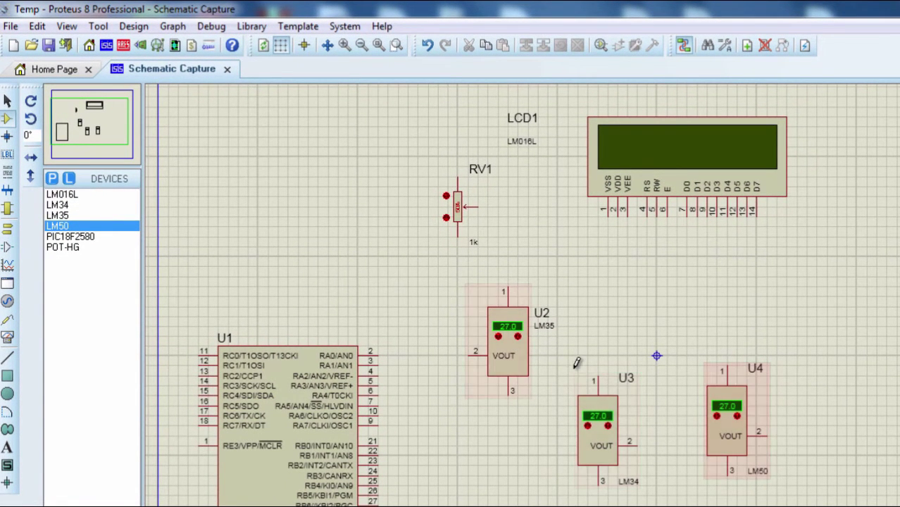
left_click(576, 362)
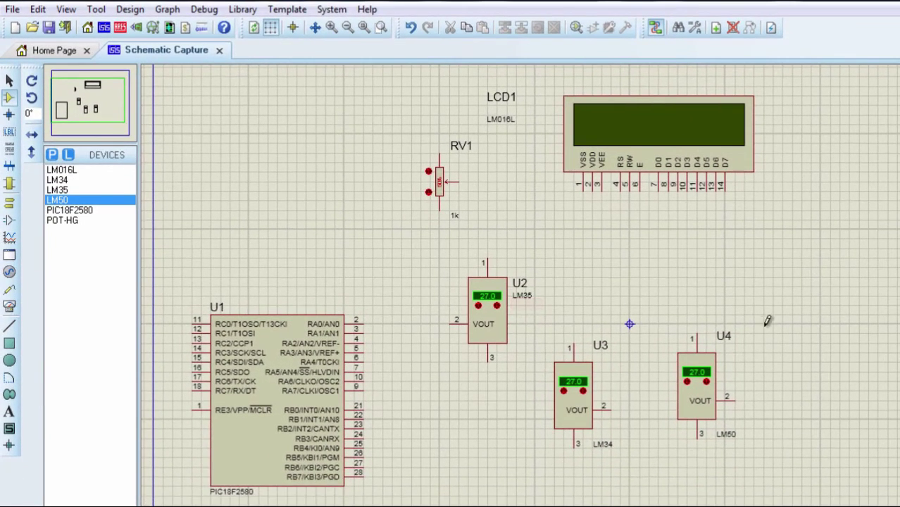
Delete the LM50 (U4) and LM34 (U3) sensors, leaving only the LM35.
left_click_drag(775, 335, 667, 461)
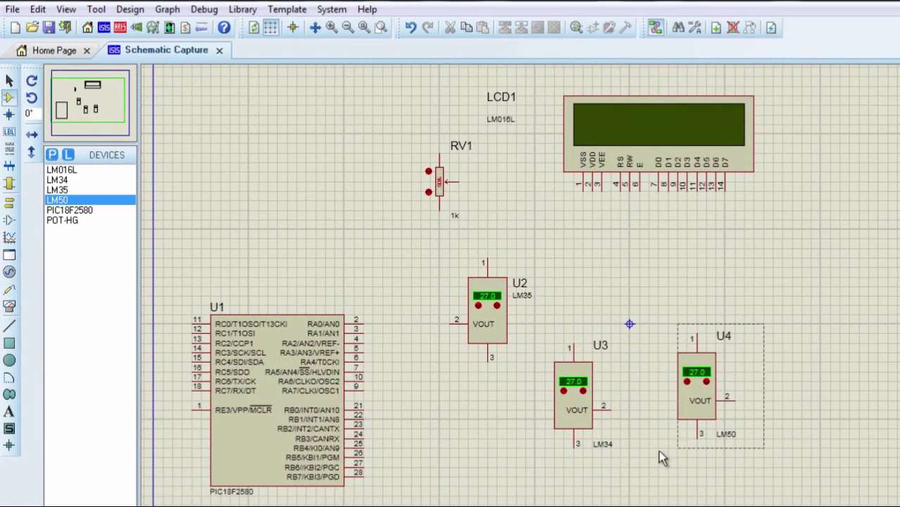
right_click(708, 431)
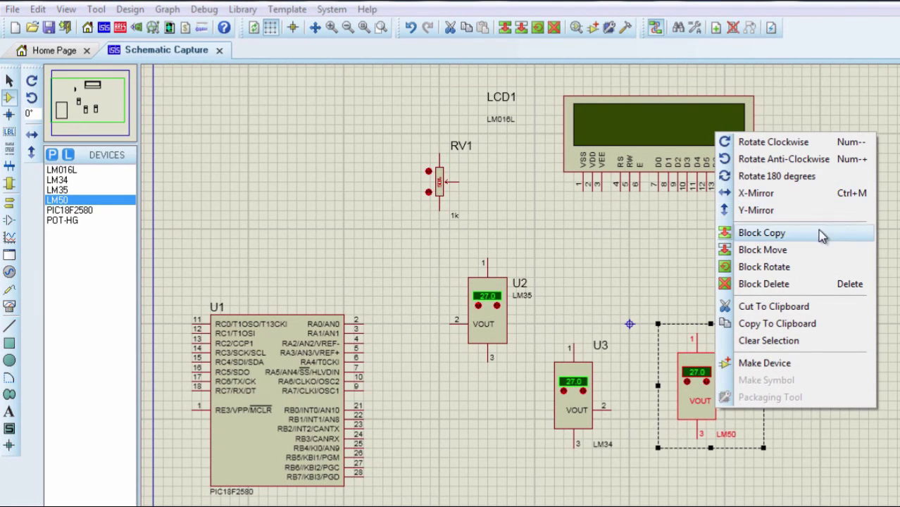
left_click(774, 342)
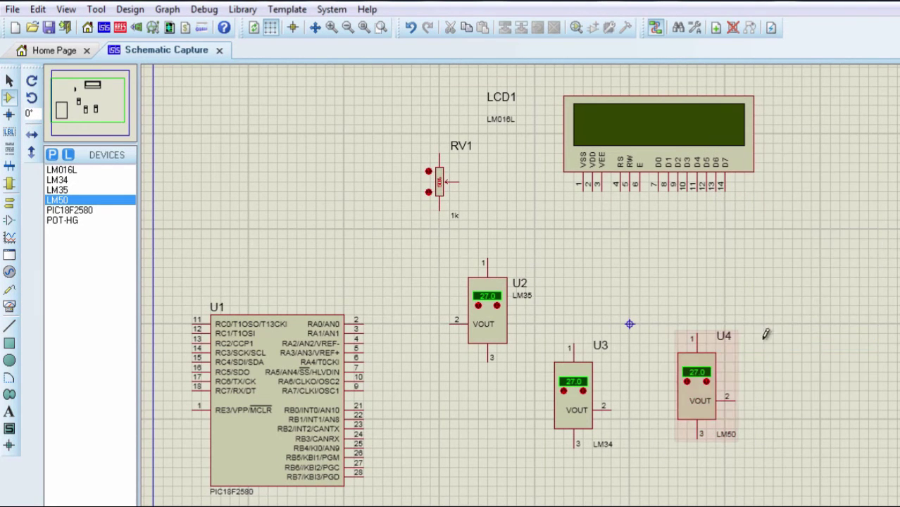
left_click_drag(765, 328, 669, 455)
key("Delete")
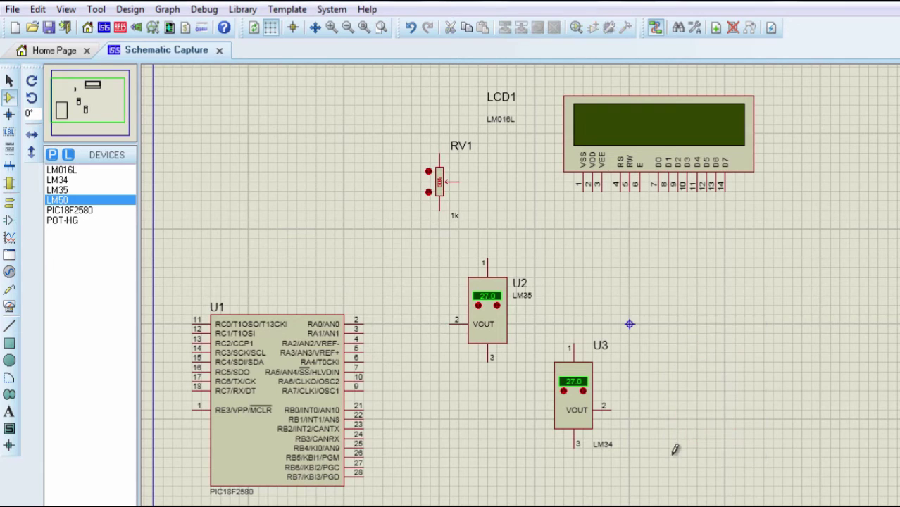
left_click_drag(676, 315, 545, 457)
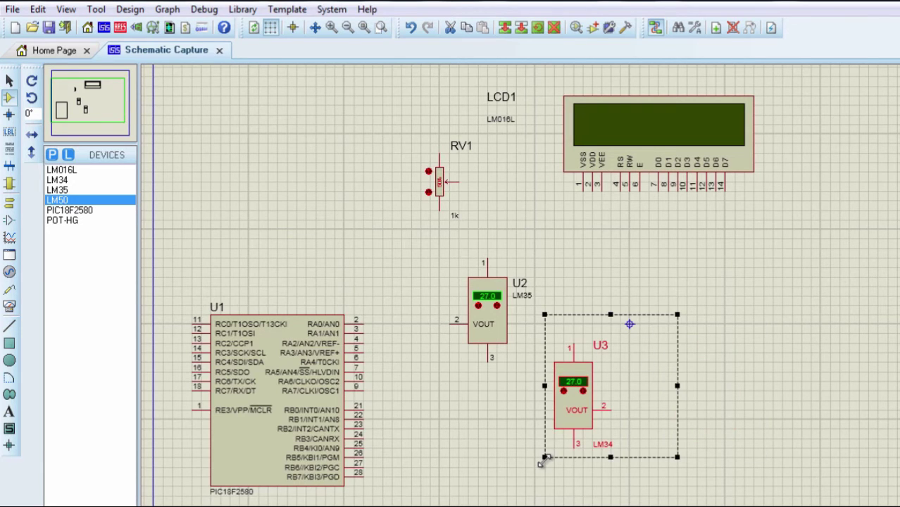
key("Delete")
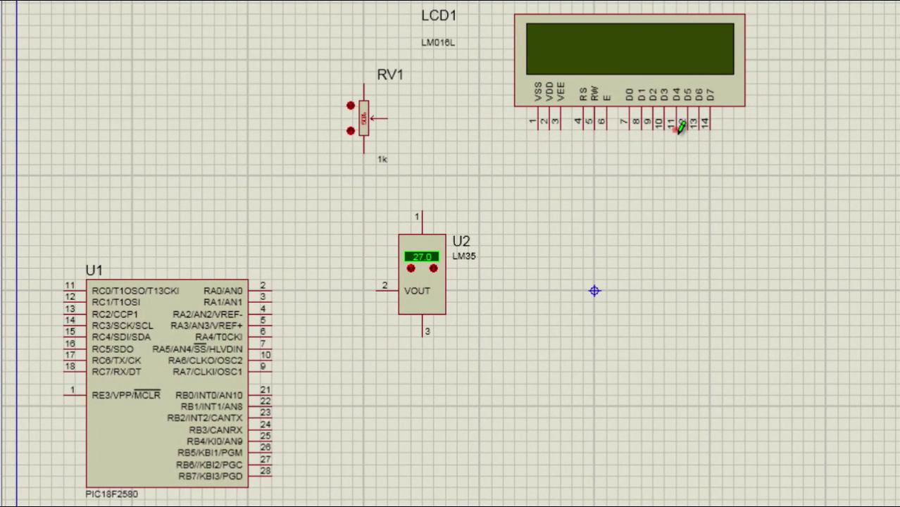
Wire the LCD's D4–D7 pins to the PIC's RB0–RB3 (pins 21–24).
left_click(679, 128)
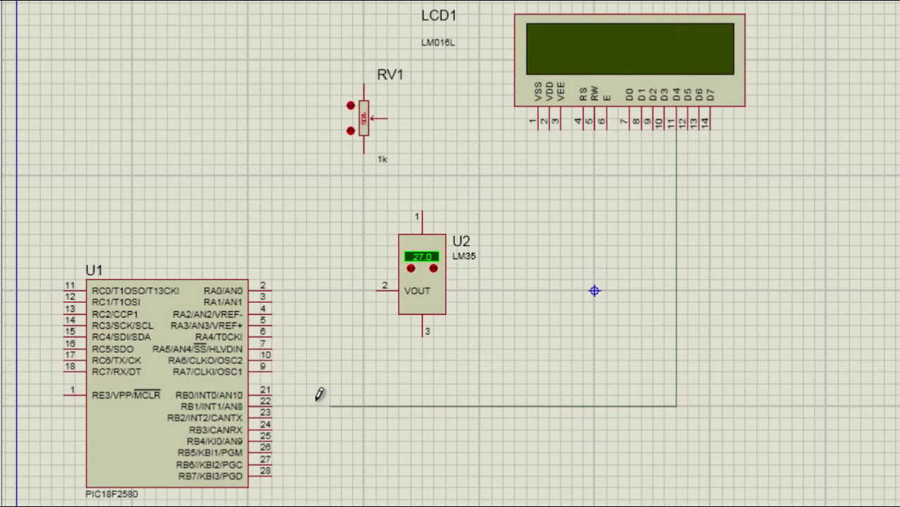
left_click(275, 394)
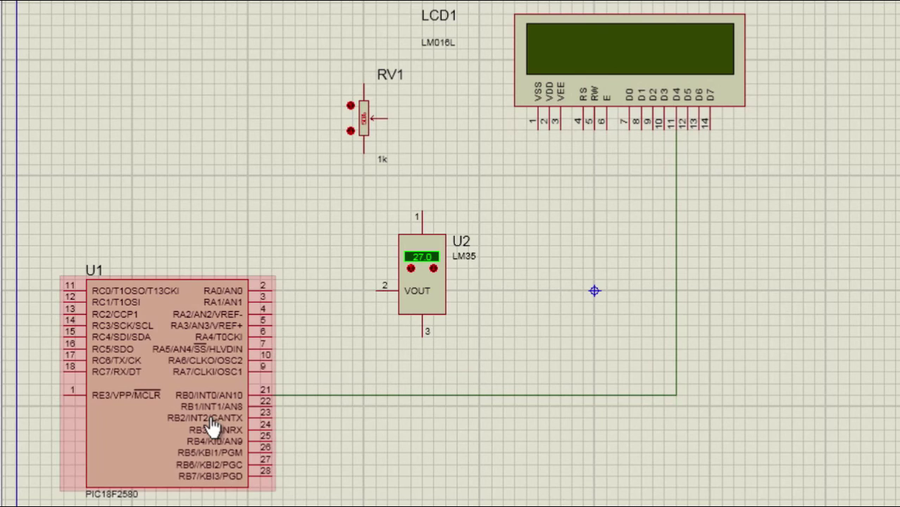
left_click(687, 127)
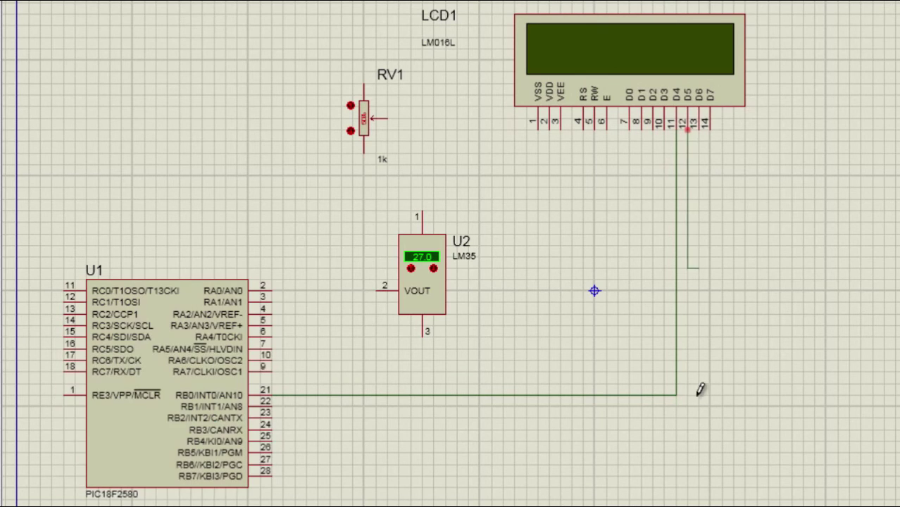
left_click(275, 406)
left_click(699, 127)
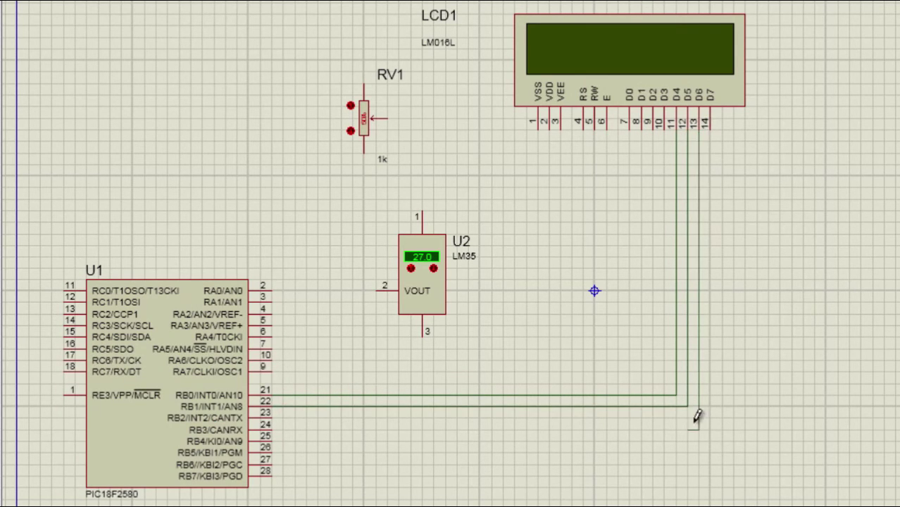
left_click(274, 418)
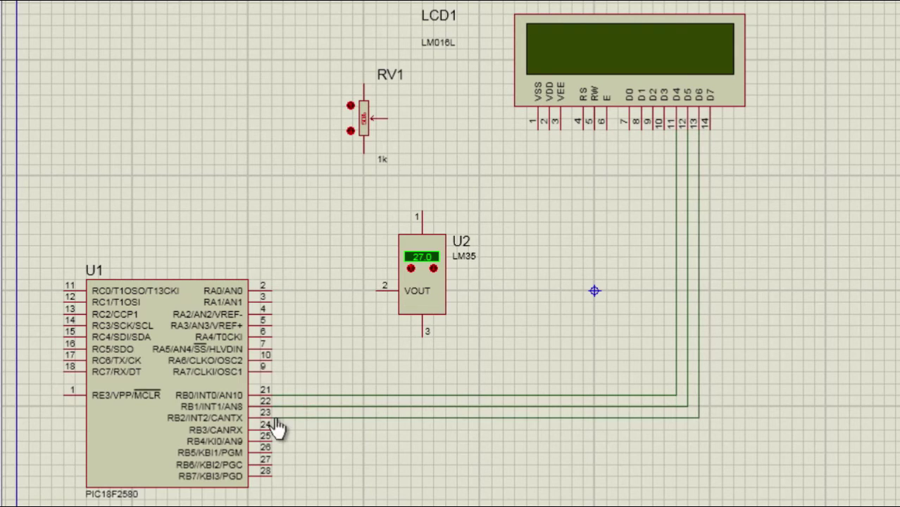
left_click(712, 130)
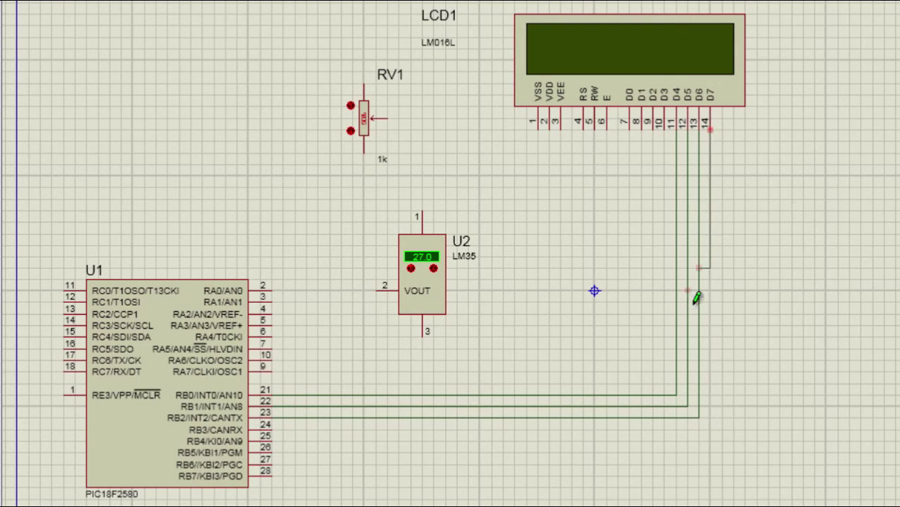
left_click(277, 426)
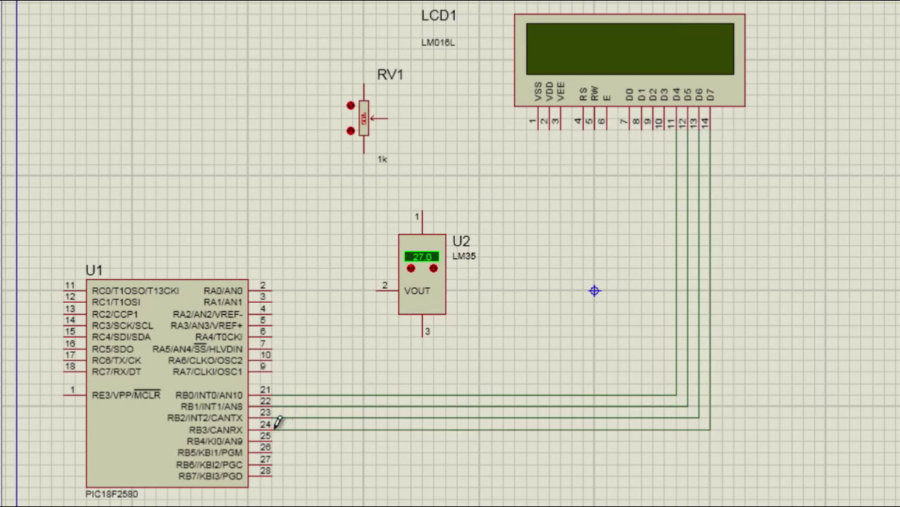
Wire the LCD's E pin to RB4 (pin 25) and RS pin 4 to RB5 (pin 26).
left_click(607, 129)
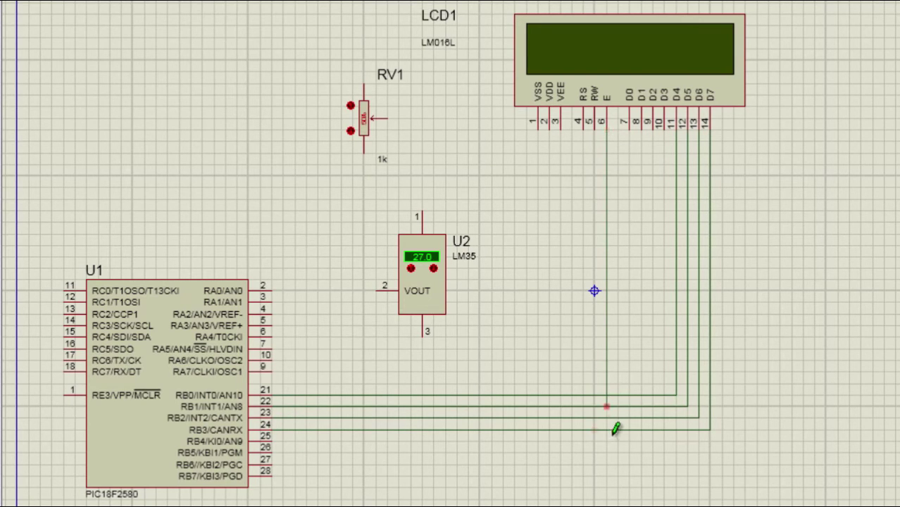
left_click(274, 441)
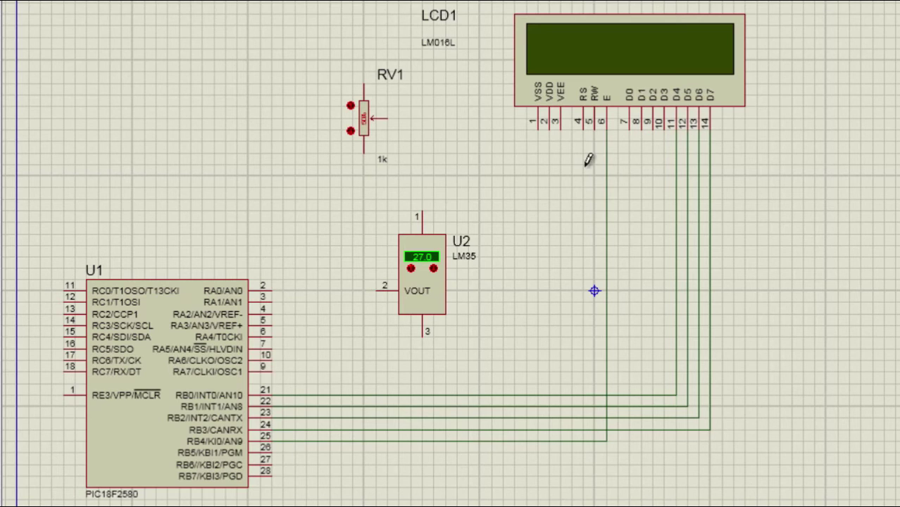
left_click(584, 127)
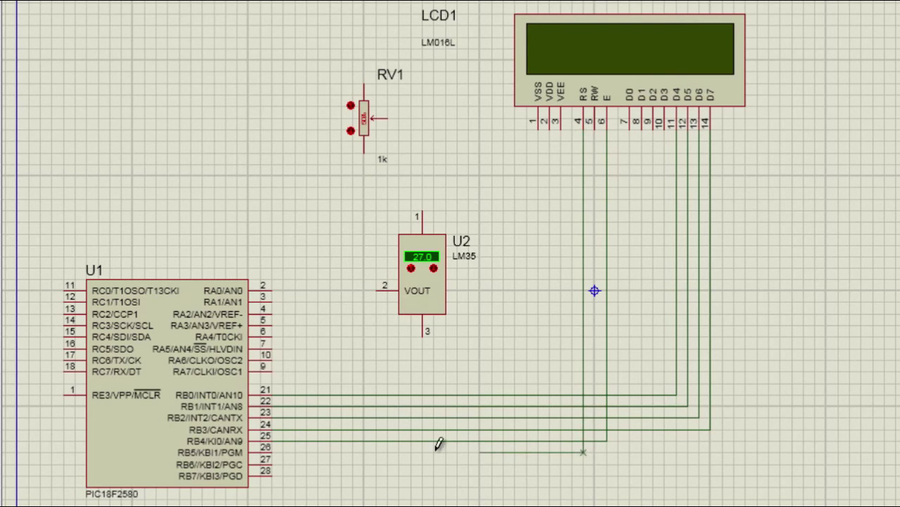
left_click(277, 448)
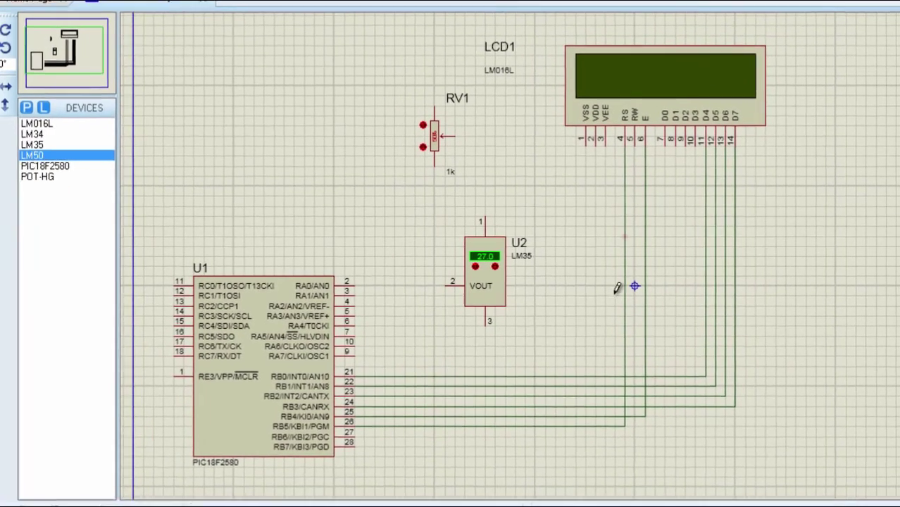
Place a ground terminal below the LM35 and wire it to LCD pin 5 (RW).
left_click(10, 166)
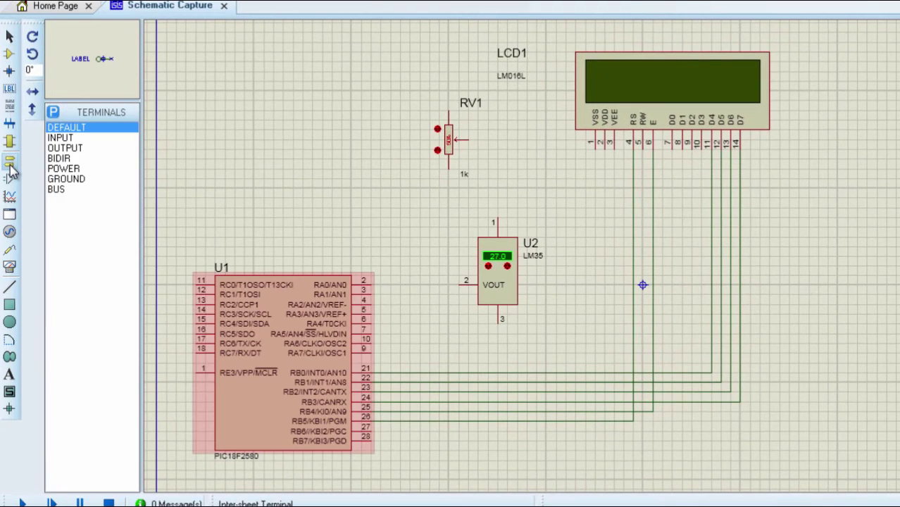
left_click(66, 179)
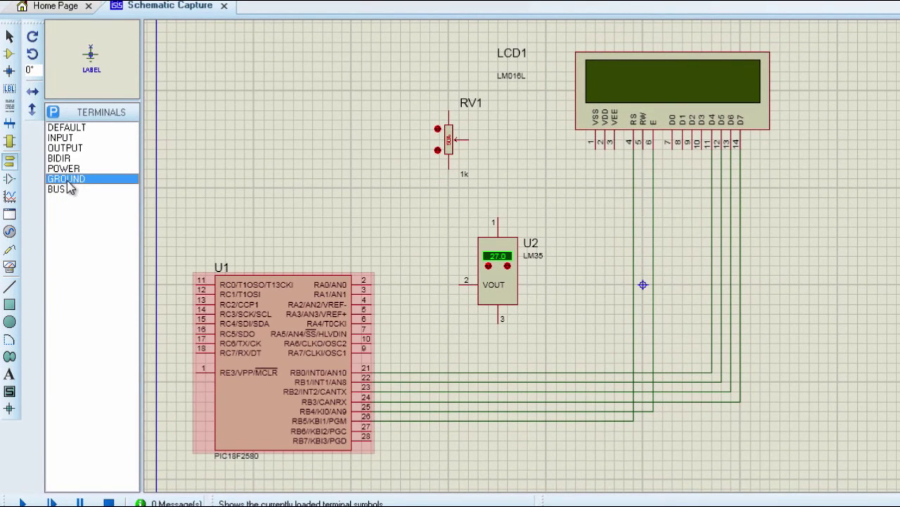
left_click(498, 346)
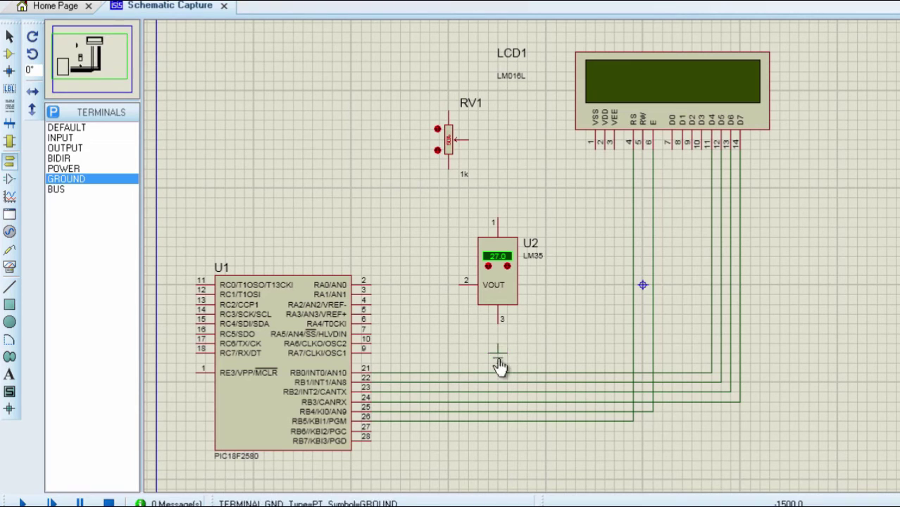
left_click(634, 333)
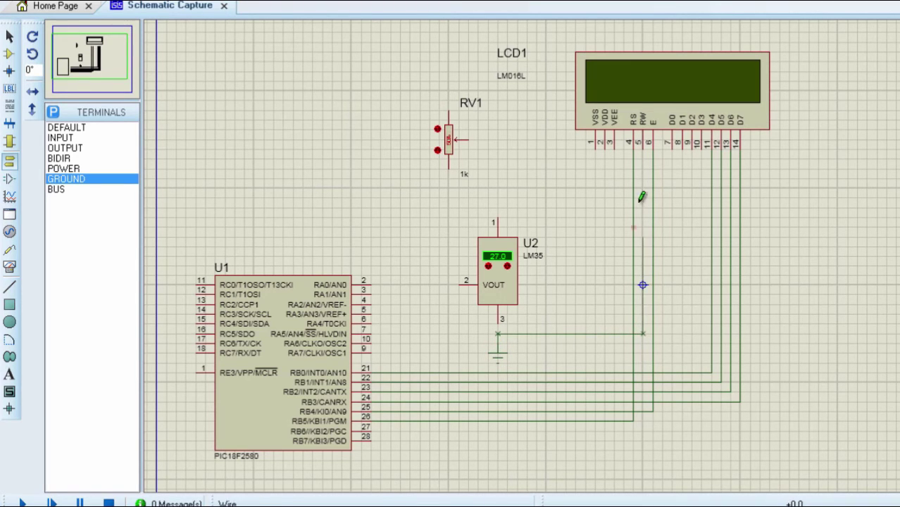
left_click(644, 155)
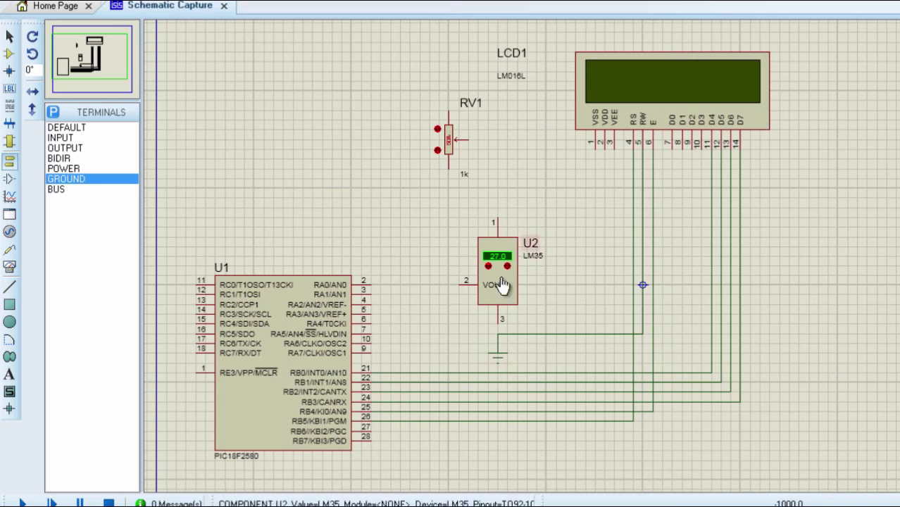
Wire LM35 VOUT to the PIC's RA0/AN0 pin and LM35 pin 3 to the ground line.
left_click(462, 281)
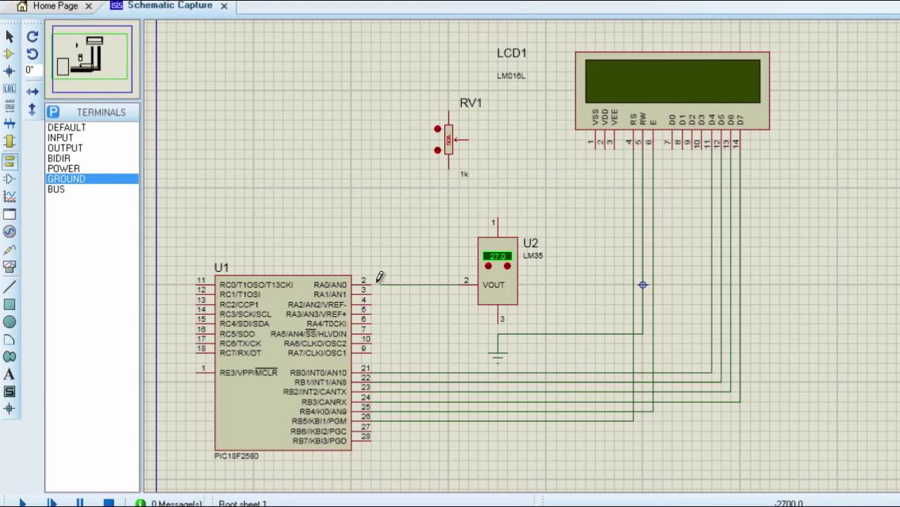
left_click(370, 281)
left_click(504, 318)
left_click(498, 334)
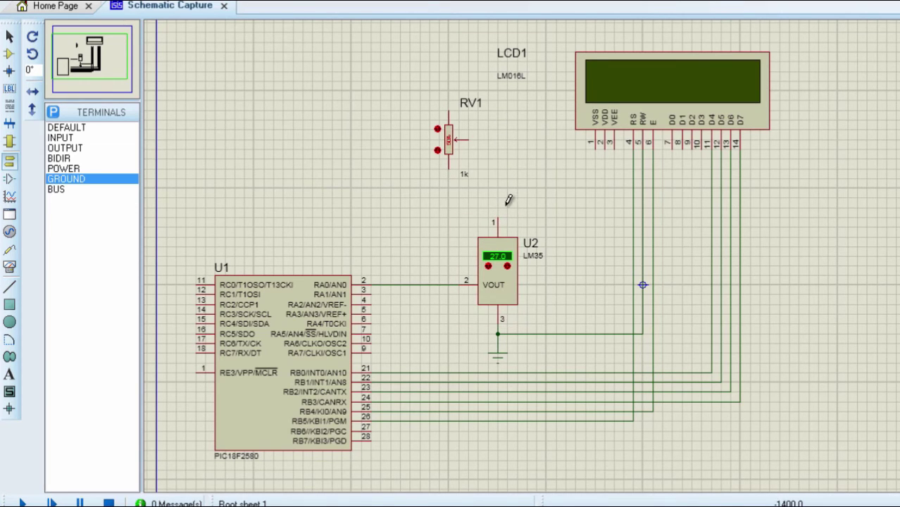
Place a power terminal labelled +5V above the LM35 and wire it to LM35 pin 1.
left_click(66, 169)
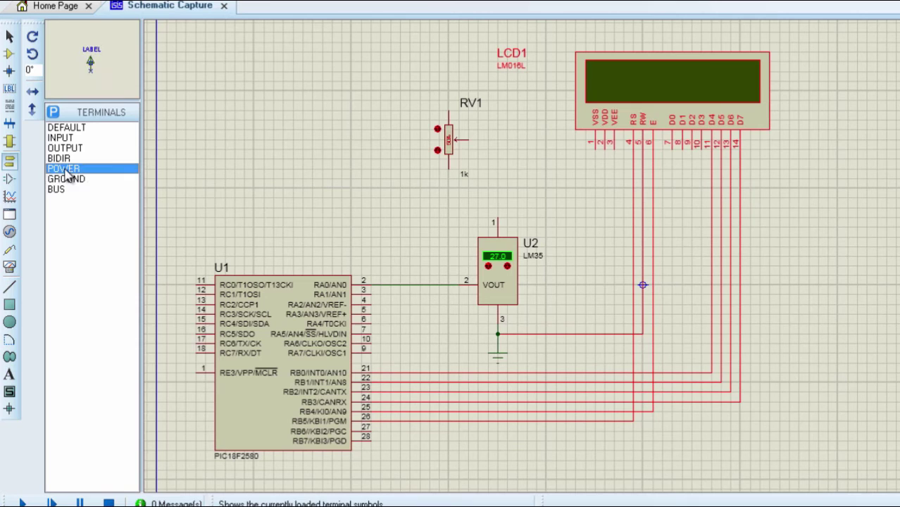
left_click(514, 85)
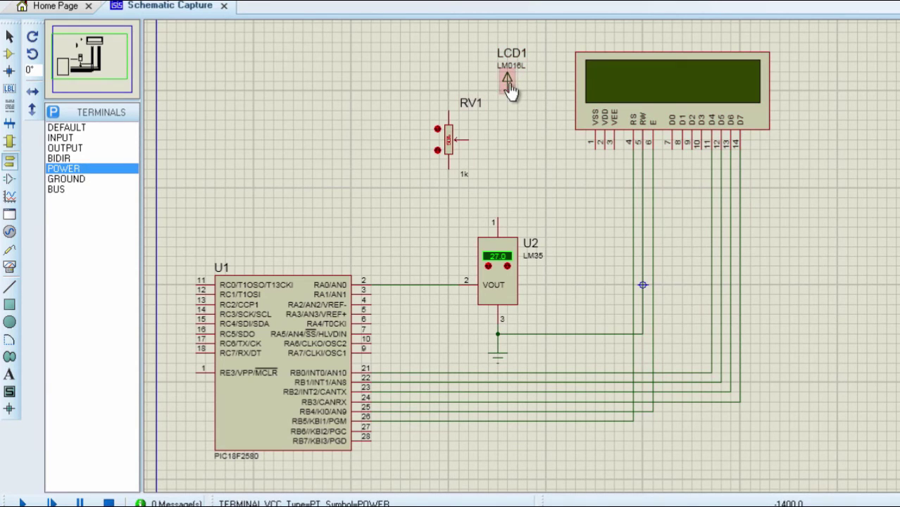
double_click(511, 86)
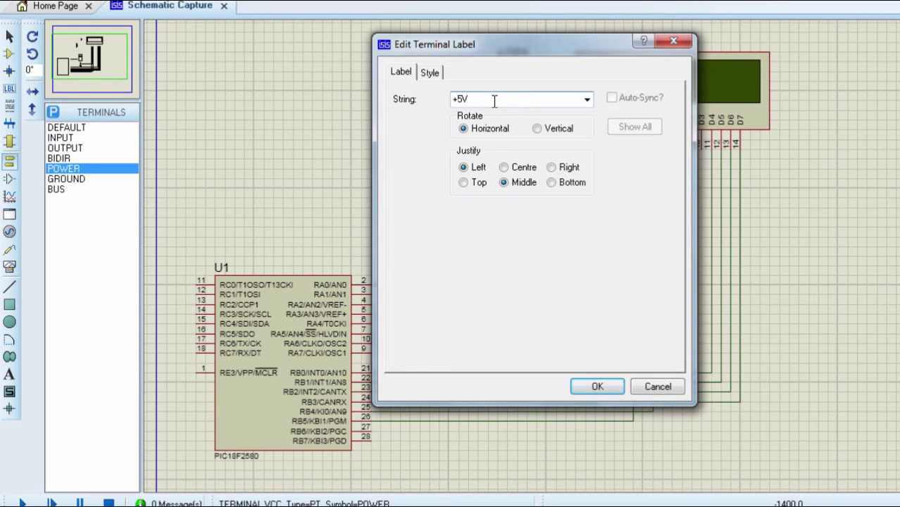
left_click(610, 387)
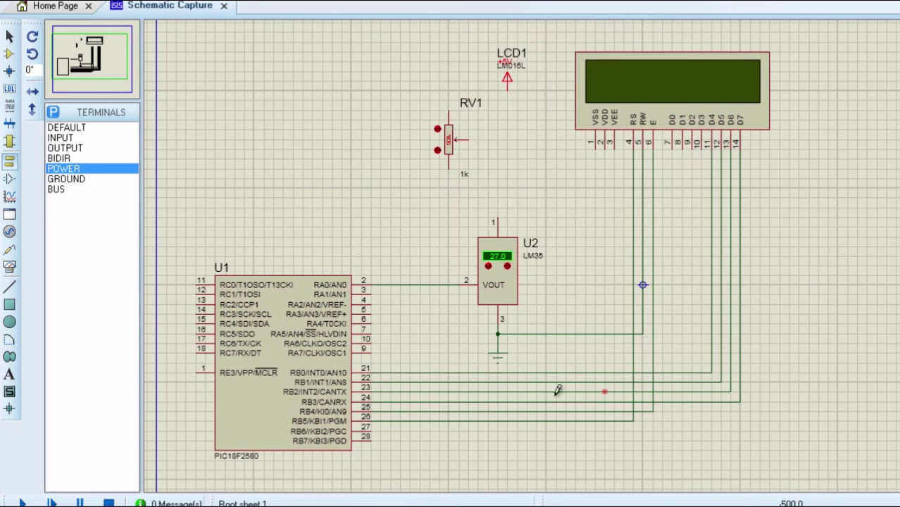
left_click(507, 86)
left_click(498, 218)
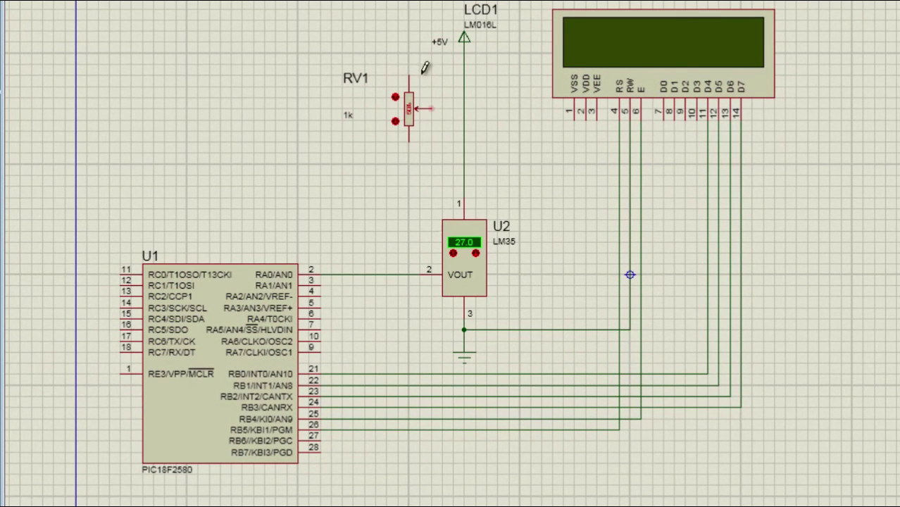
Run a wire with one corner from RV1's wiper to LCD1 pin 3 (VEE).
left_click(433, 108)
left_click(485, 108)
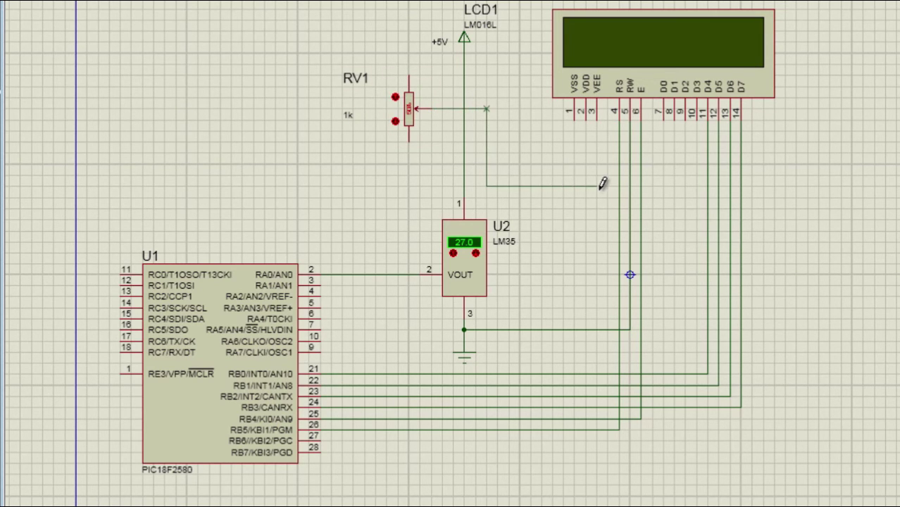
left_click(598, 118)
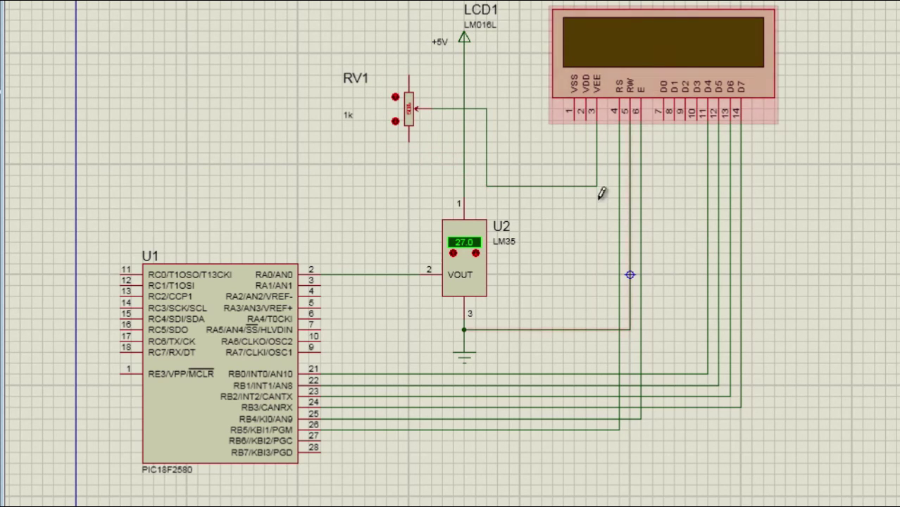
Connect LCD pin 2 (VDD) to the +5V line and pin 1 (VSS) to ground.
left_click(585, 119)
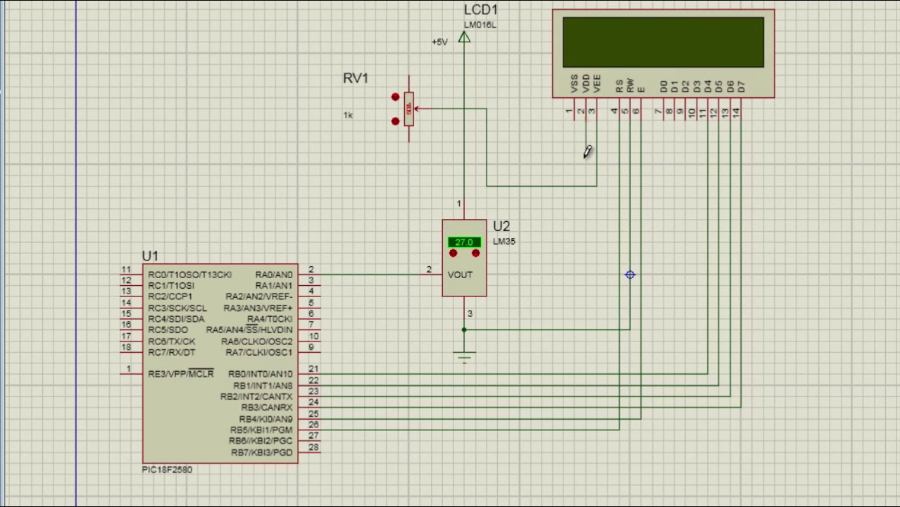
left_click(464, 164)
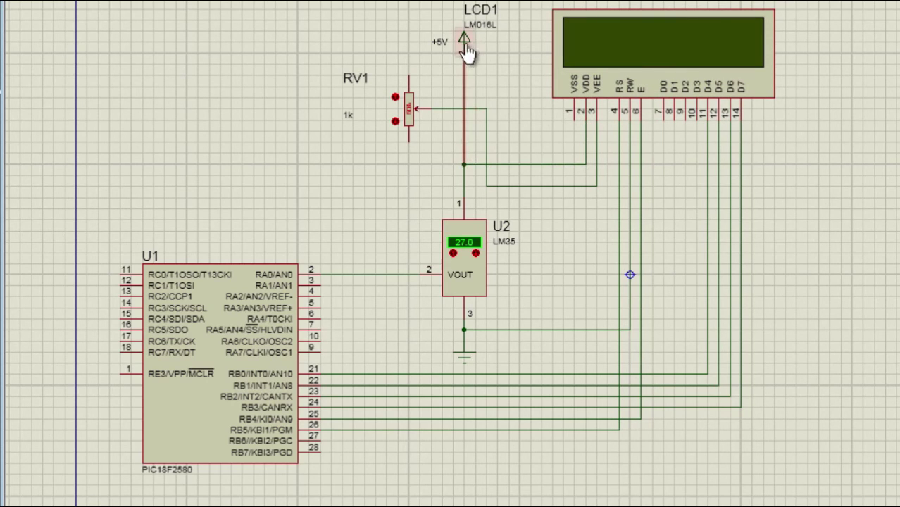
left_click(576, 116)
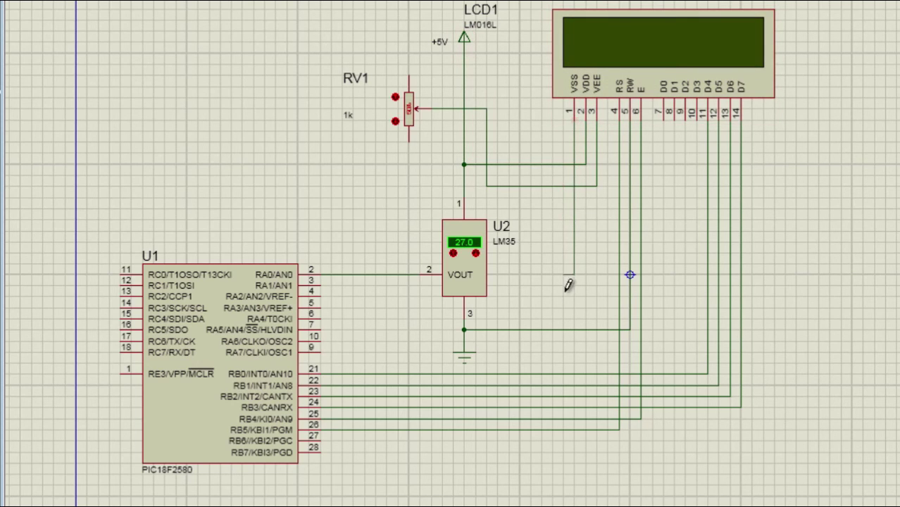
left_click(573, 328)
Wire RV1's top pin to +5V and begin a wire from its bottom pin.
left_click(410, 74)
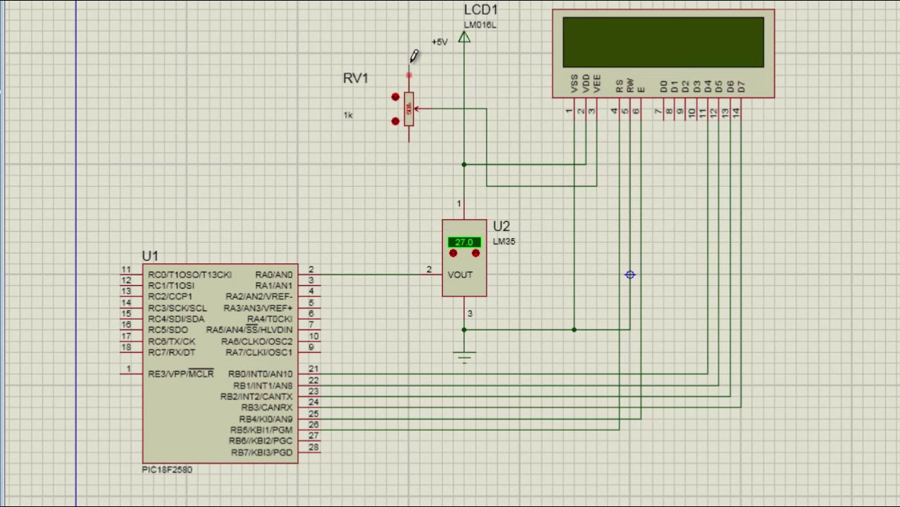
left_click(464, 64)
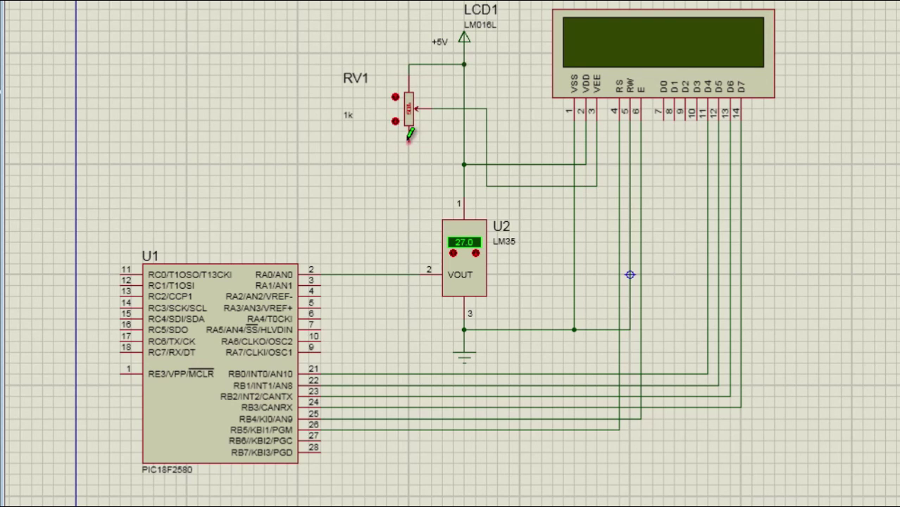
left_click(409, 140)
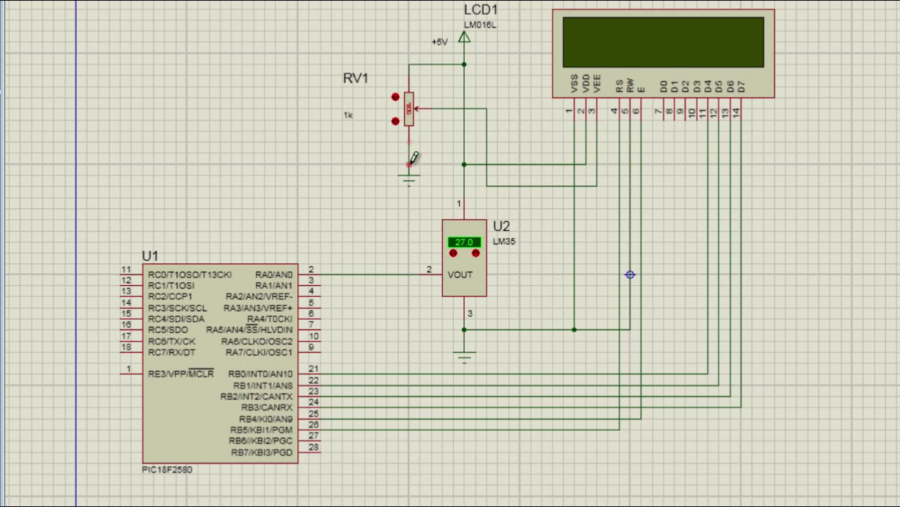
Finish RV1's bottom-pin wire on the ground terminal directly beneath it.
left_click(409, 164)
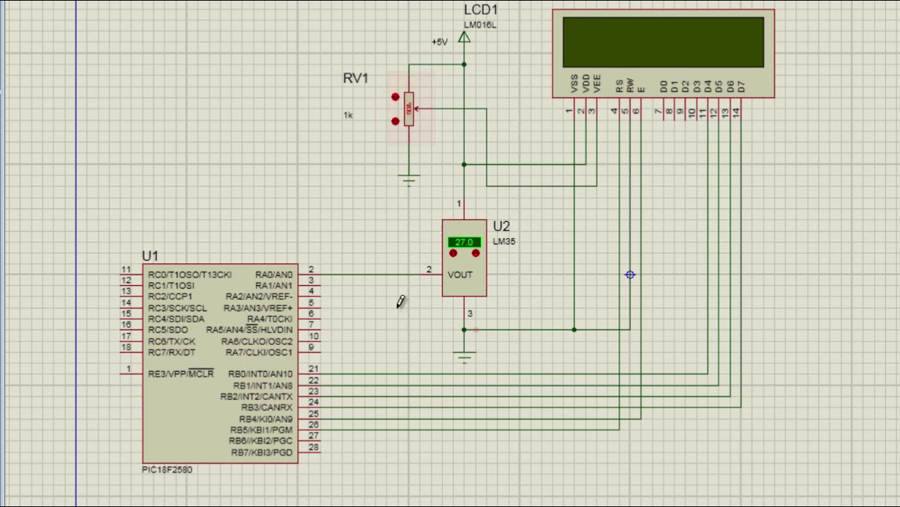